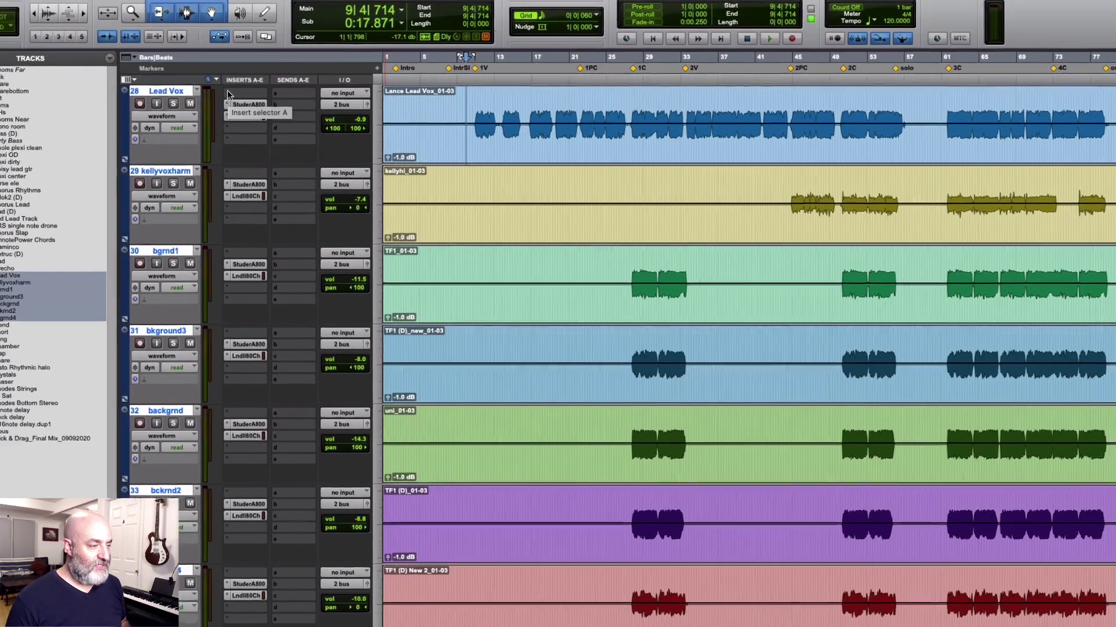
Insert the Celemony Melodyne (mono) plug-in in slot A of the Lead Vox track.
{"action": "left_click", "coordinate": [227, 94]}
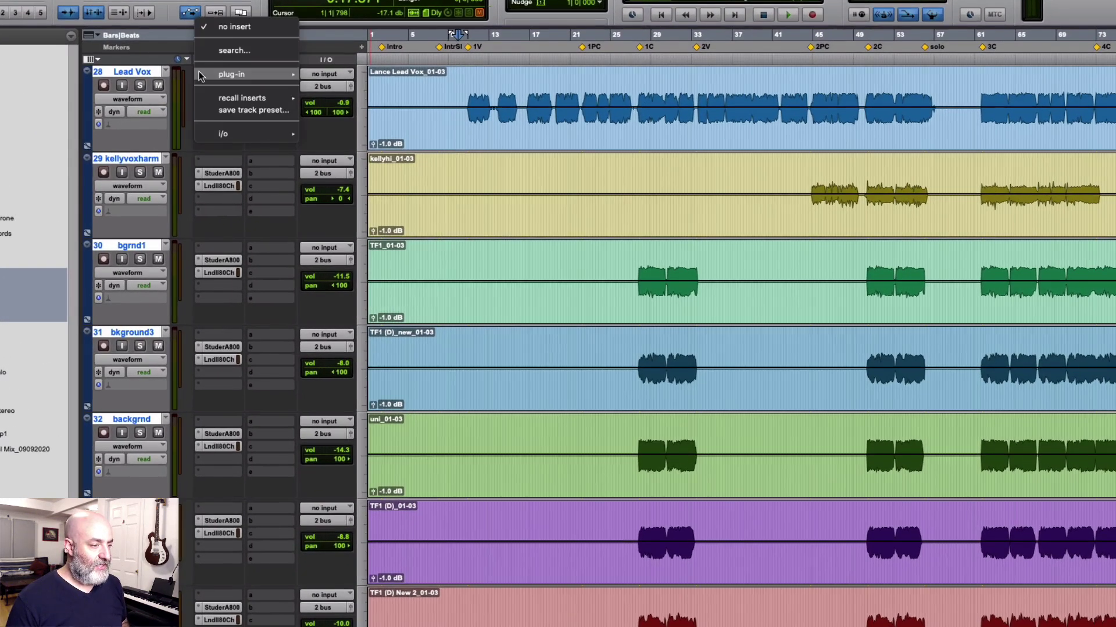
{"action": "mouse_move", "coordinate": [266, 94]}
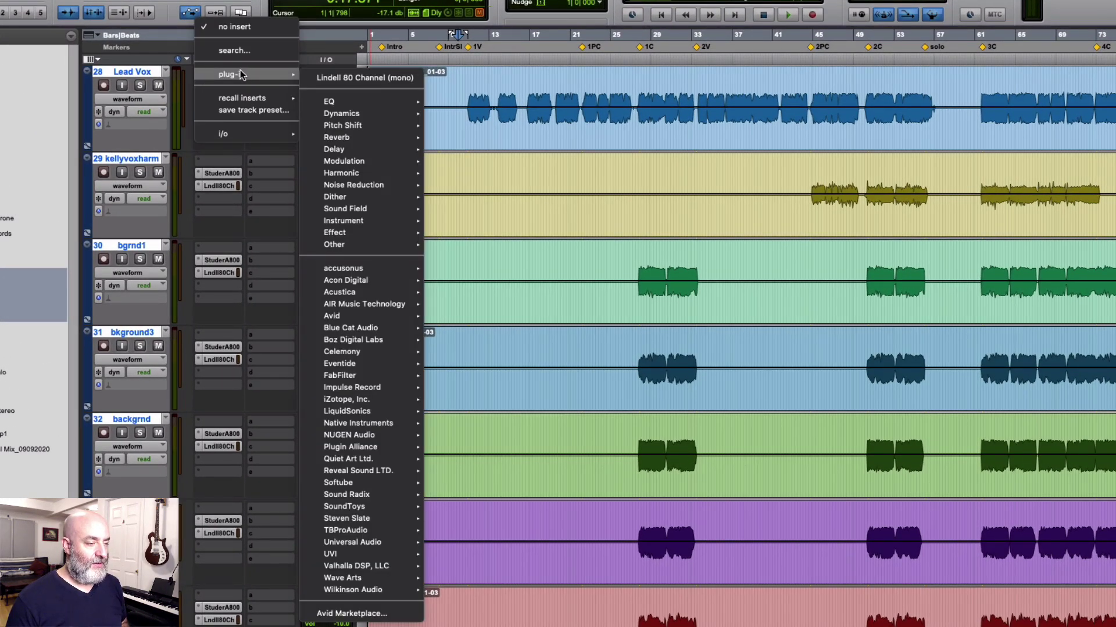
{"action": "mouse_move", "coordinate": [360, 245]}
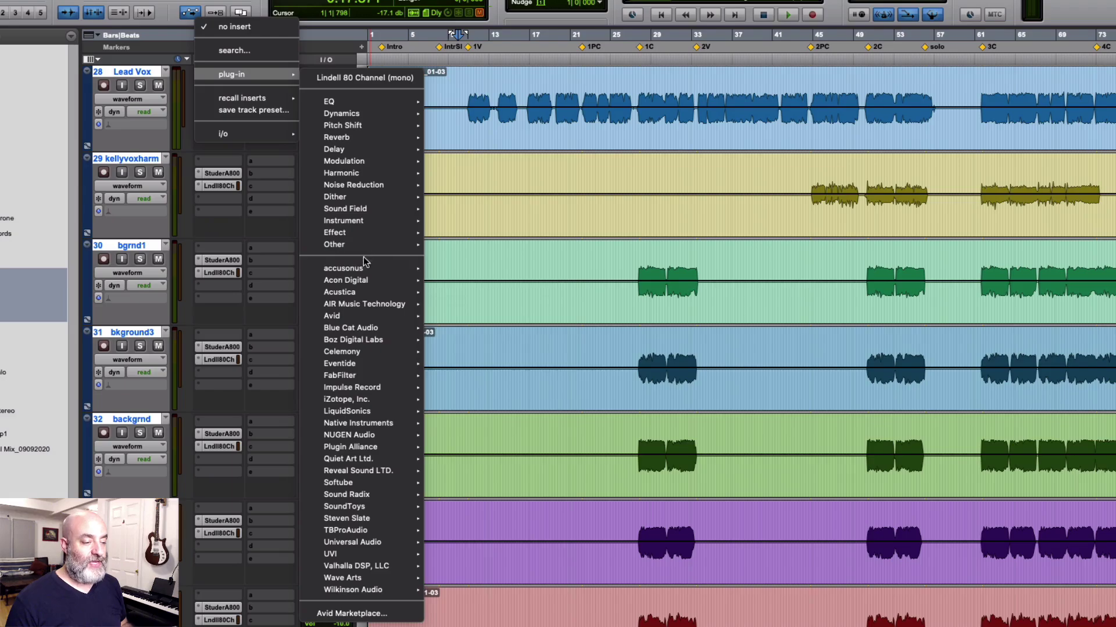
{"action": "mouse_move", "coordinate": [351, 352]}
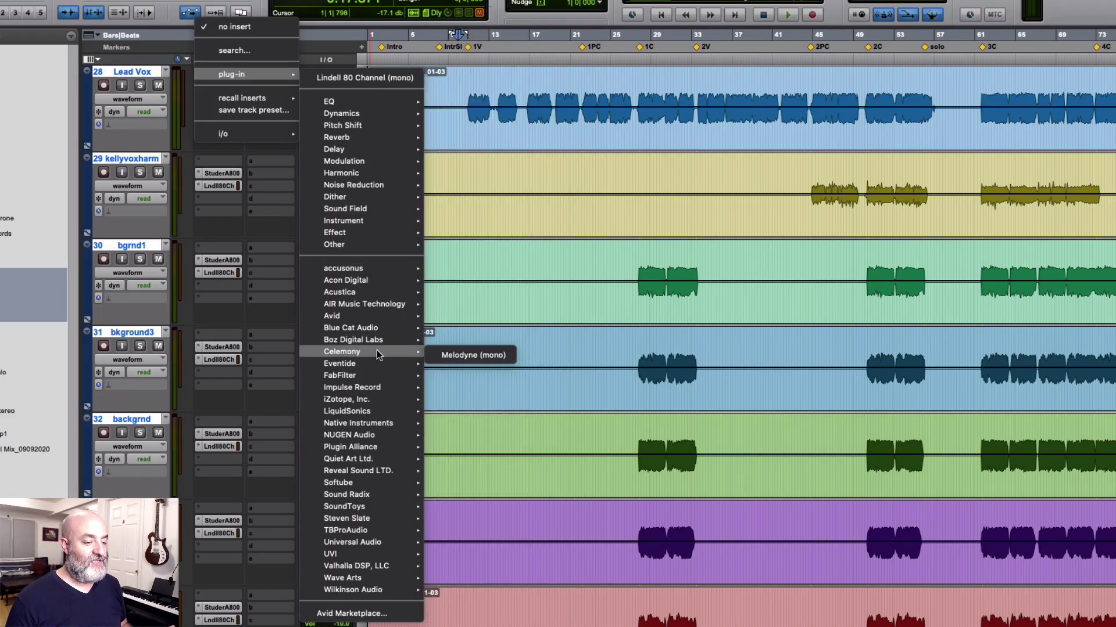
{"action": "left_click", "coordinate": [444, 355]}
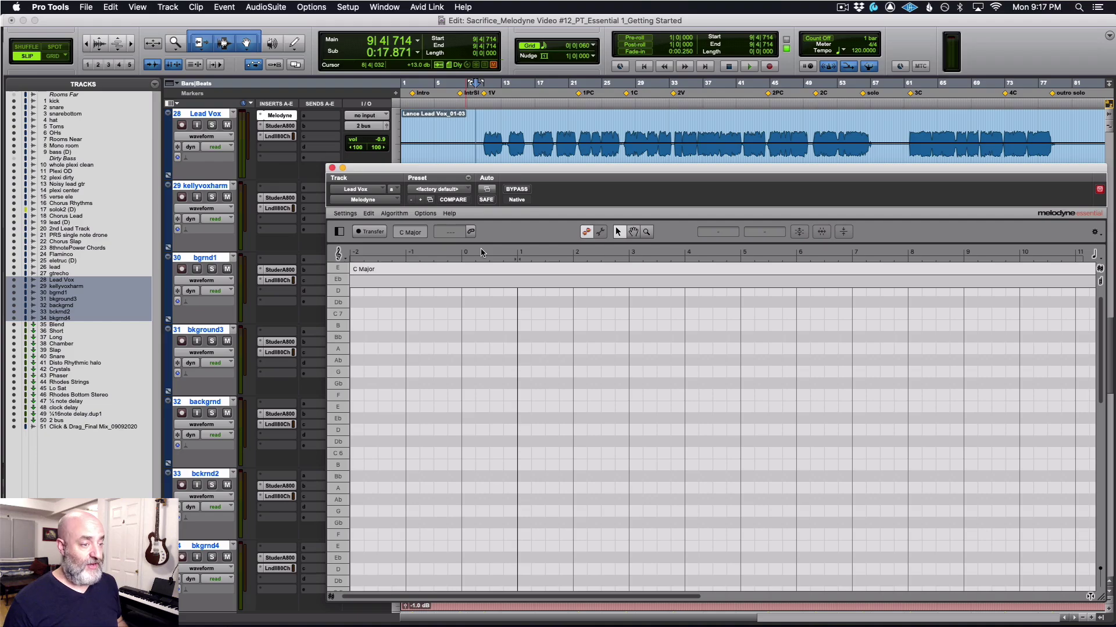
Arm Melodyne's transfer, select the first lead vocal phrase up to about bar 13, and play it to transfer the audio.
{"action": "left_click", "coordinate": [360, 232]}
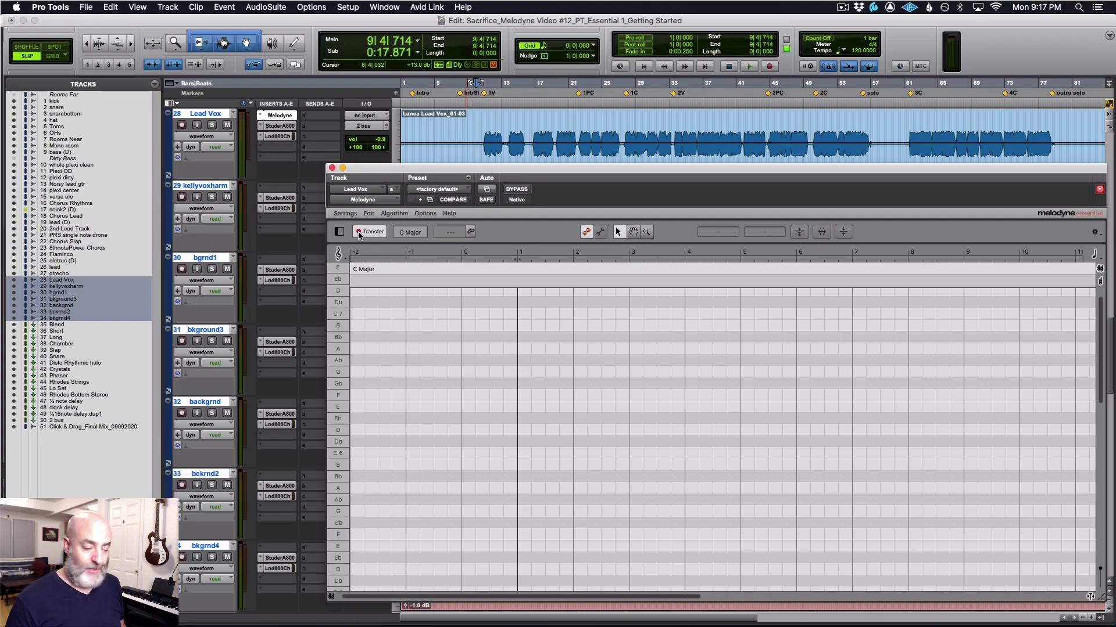
{"action": "left_click", "coordinate": [478, 121]}
{"action": "left_click_drag", "start_coordinate": [478, 121], "coordinate": [505, 122]}
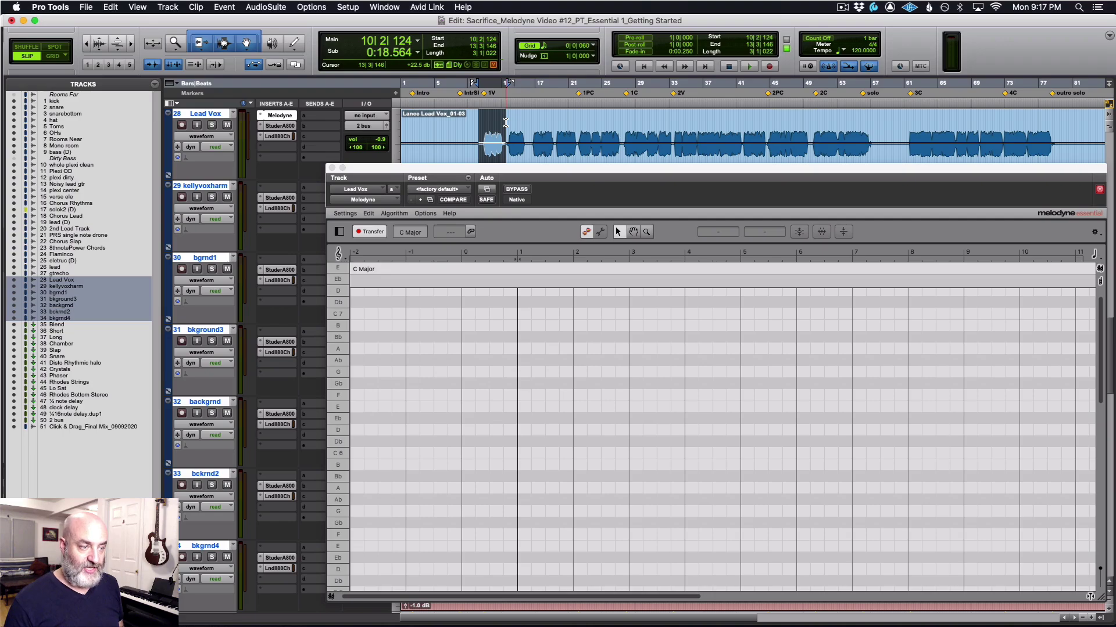
{"action": "key", "text": "space"}
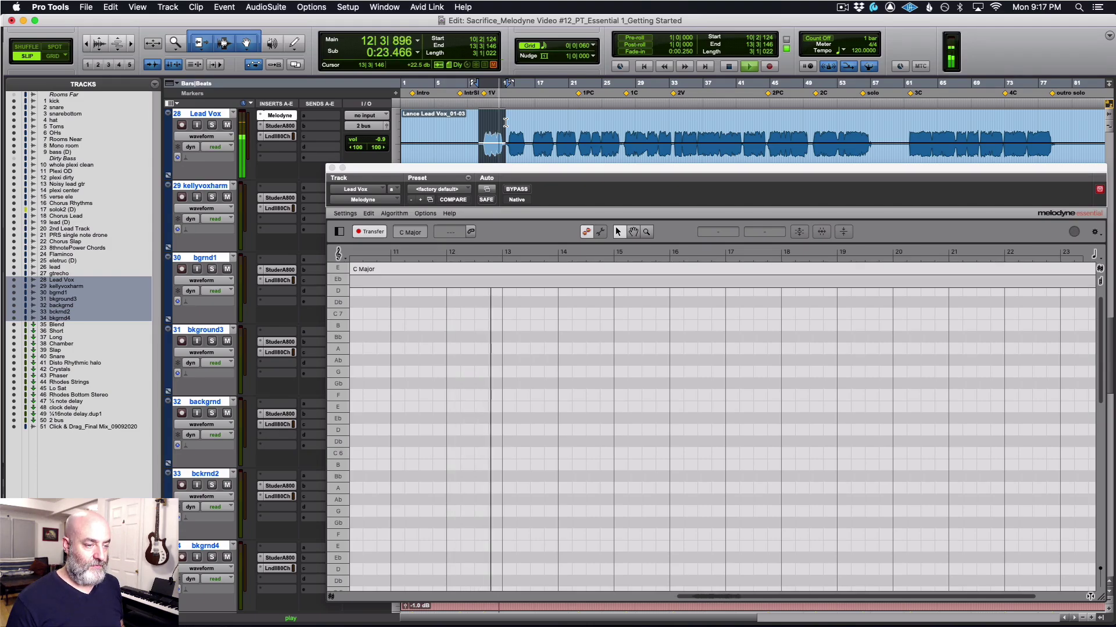
{"action": "key", "text": "space"}
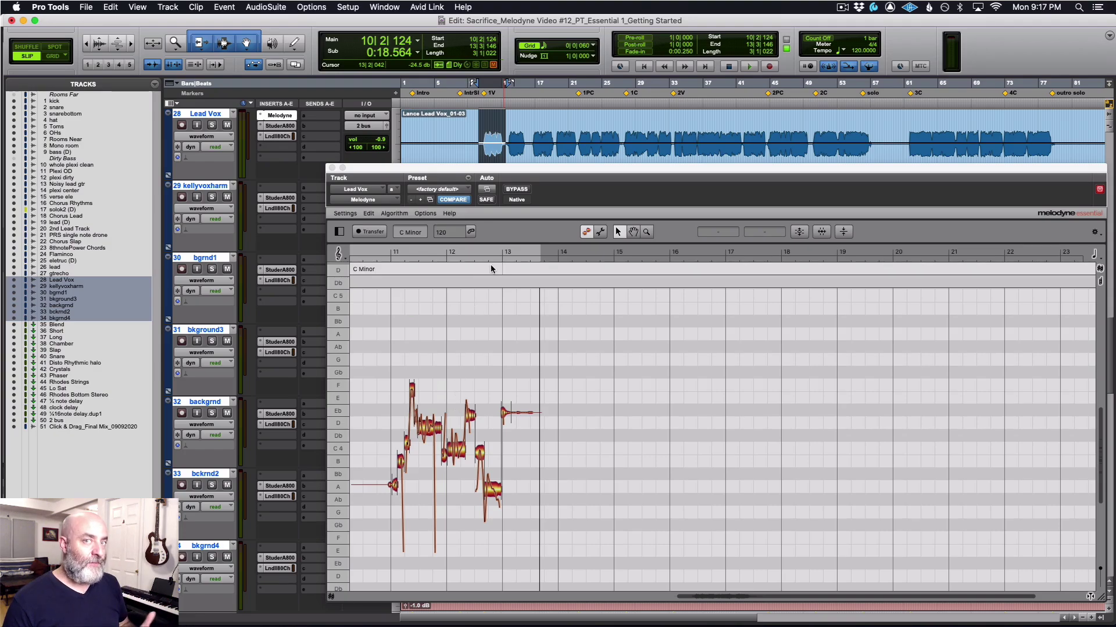
Play the lead vocal from about bar 13, just after the transferred phrase, to check Melodyne without transfer.
{"action": "left_click", "coordinate": [506, 125]}
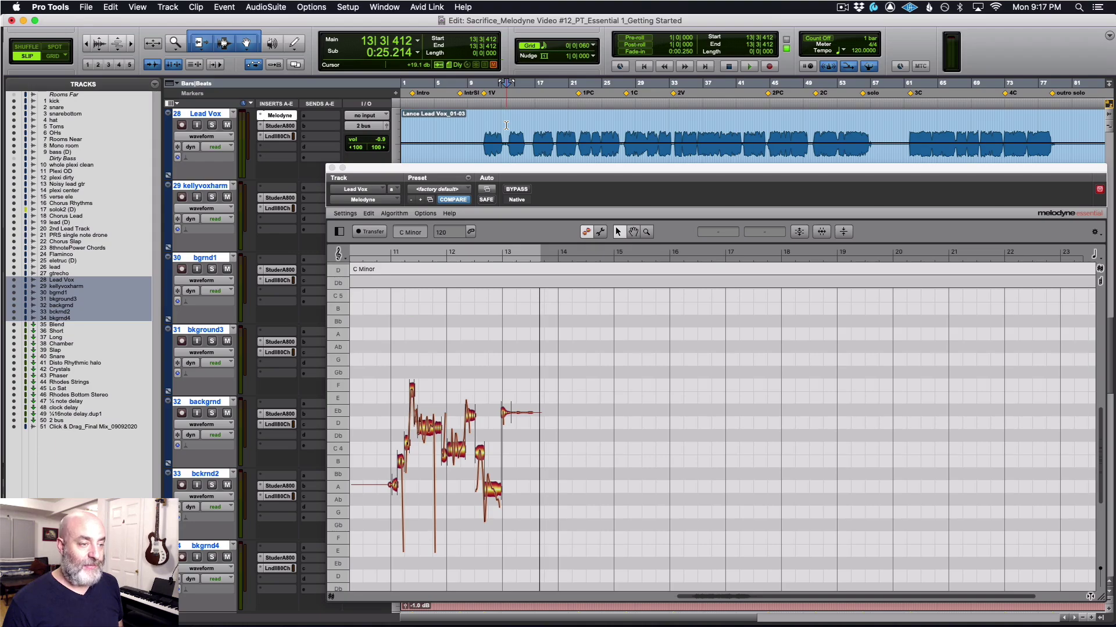
{"action": "key", "text": "space"}
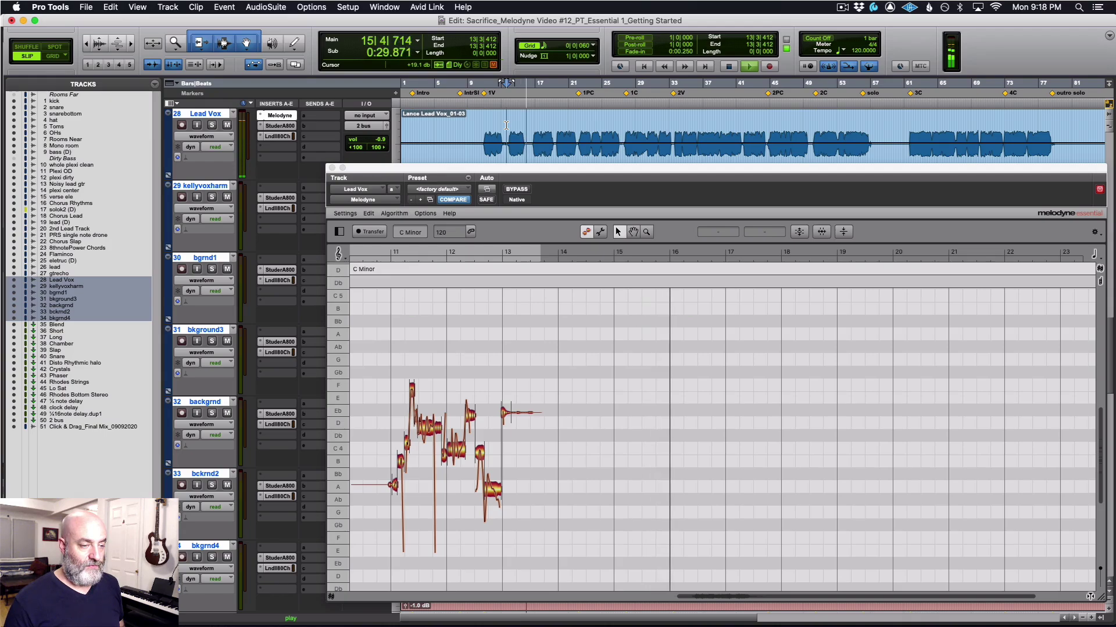
{"action": "key", "text": "space"}
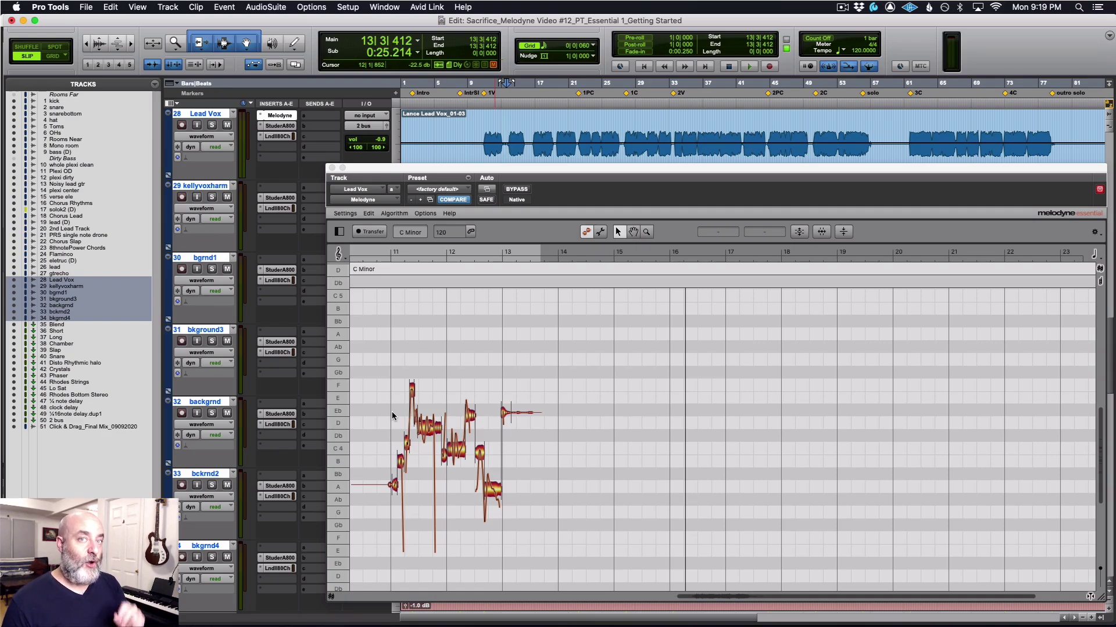
Try raising the long D4 note to about E4 and the short F4 peak before it to G4.
{"action": "left_click", "coordinate": [427, 430]}
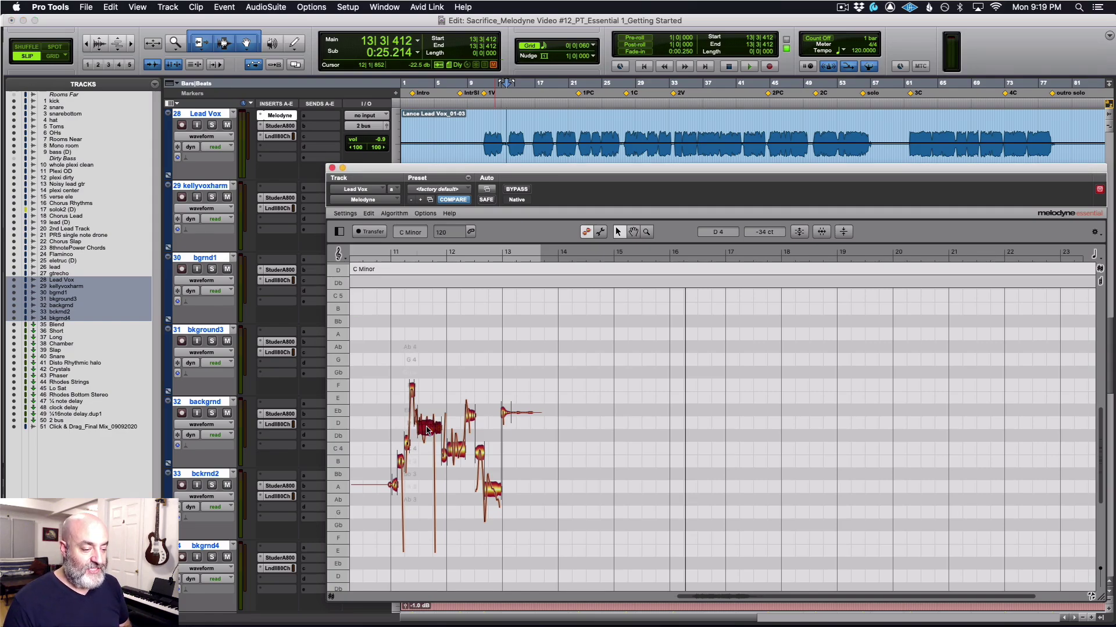
{"action": "left_click_drag", "start_coordinate": [427, 430], "coordinate": [412, 361]}
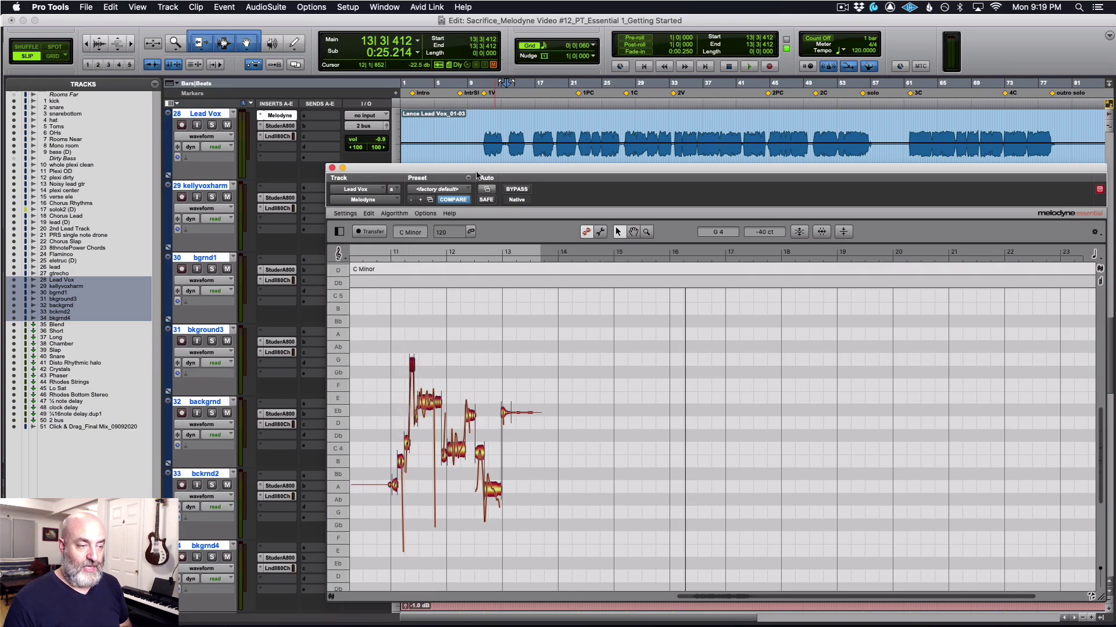
Transfer the first lead vocal phrase into Melodyne again, from about bar 10 to bar 13, replacing the edited notes.
{"action": "left_click", "coordinate": [374, 233]}
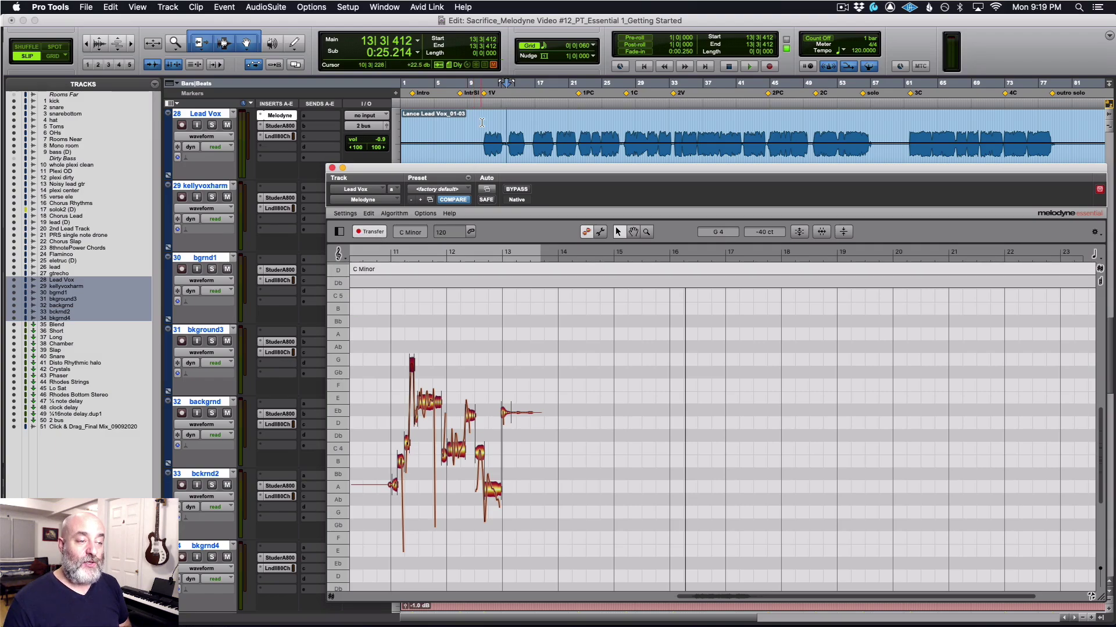
{"action": "left_click_drag", "start_coordinate": [481, 122], "coordinate": [505, 124]}
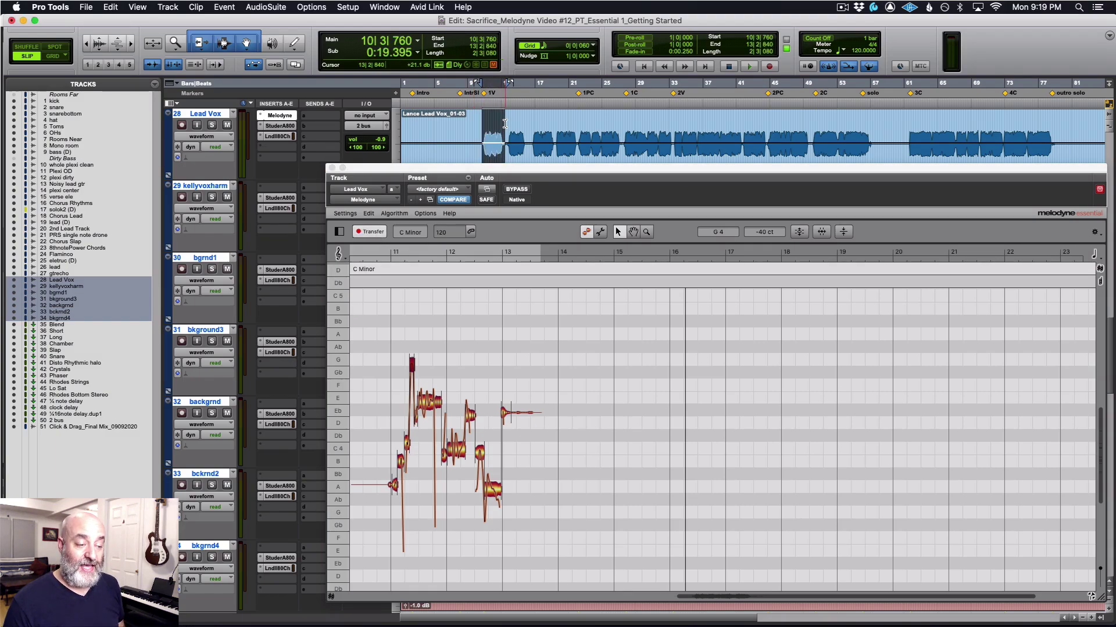
{"action": "key", "text": "space"}
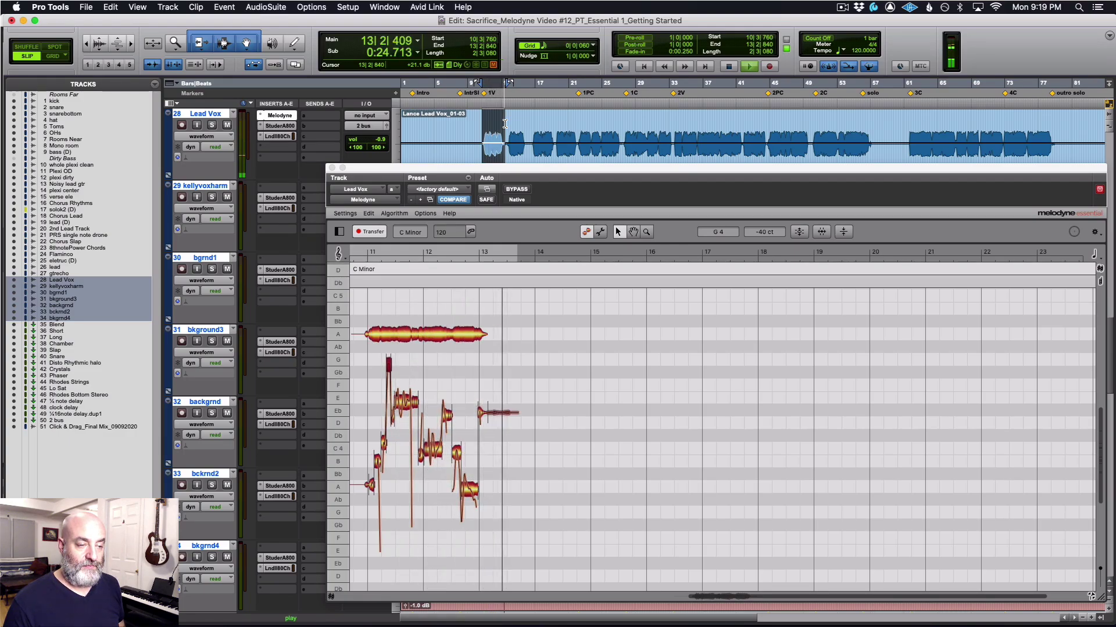
{"action": "key", "text": "space"}
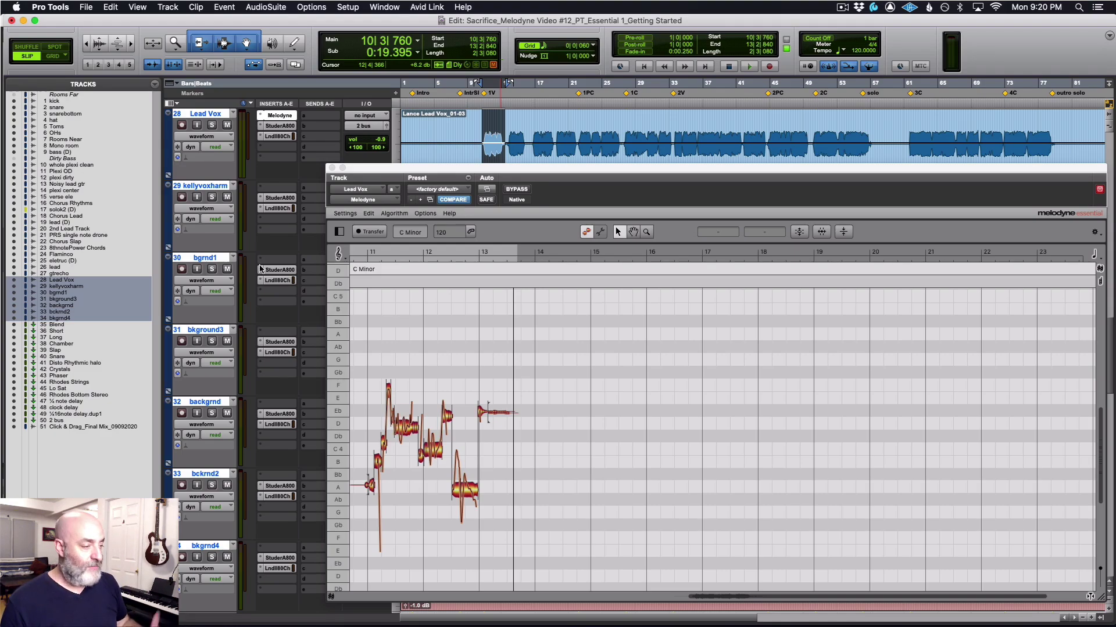
Deselect Lead Vox and insert Melodyne (mono) in slot A of all the other selected vocal tracks, kellyvoxharm through bkgrnd4, at once.
{"action": "left_click", "coordinate": [216, 114], "text": "super"}
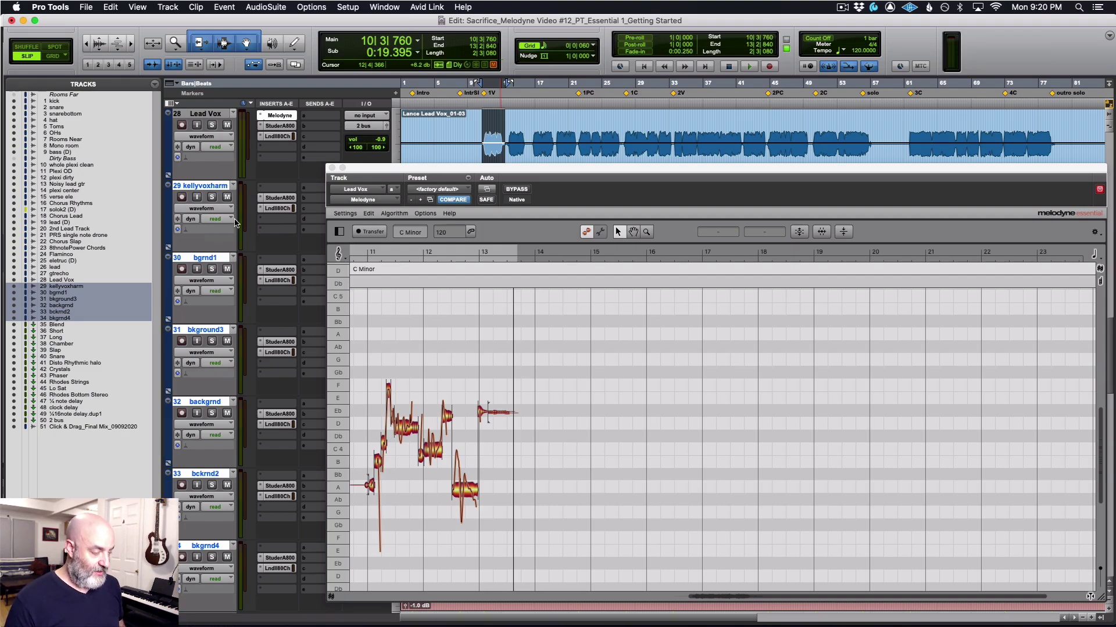
{"action": "left_click", "coordinate": [261, 188]}
{"action": "mouse_move", "coordinate": [296, 187]}
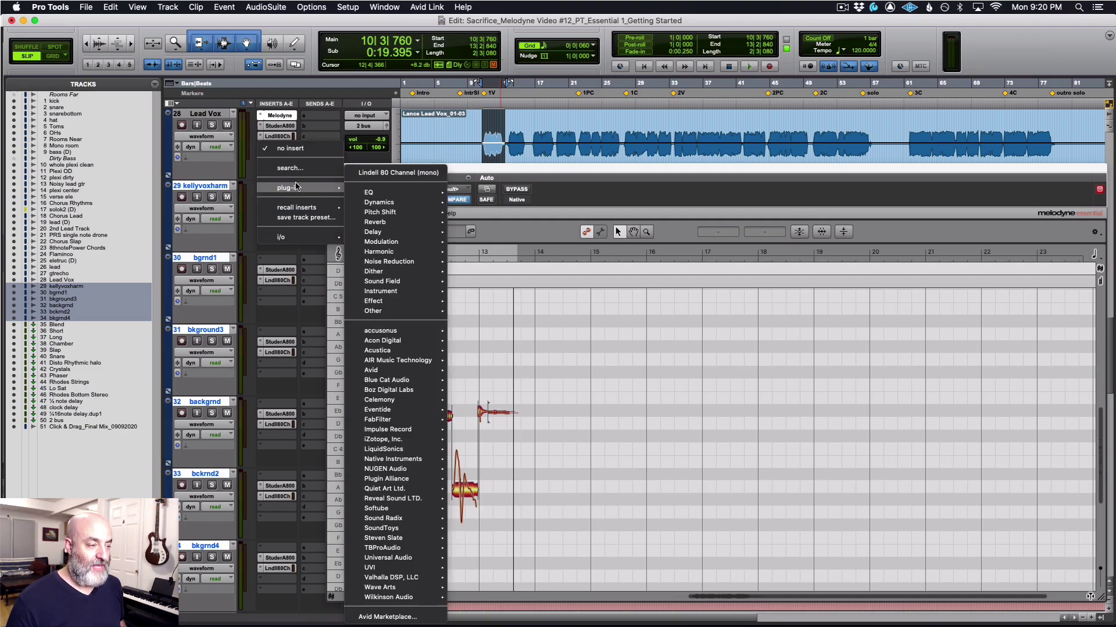
{"action": "mouse_move", "coordinate": [383, 313]}
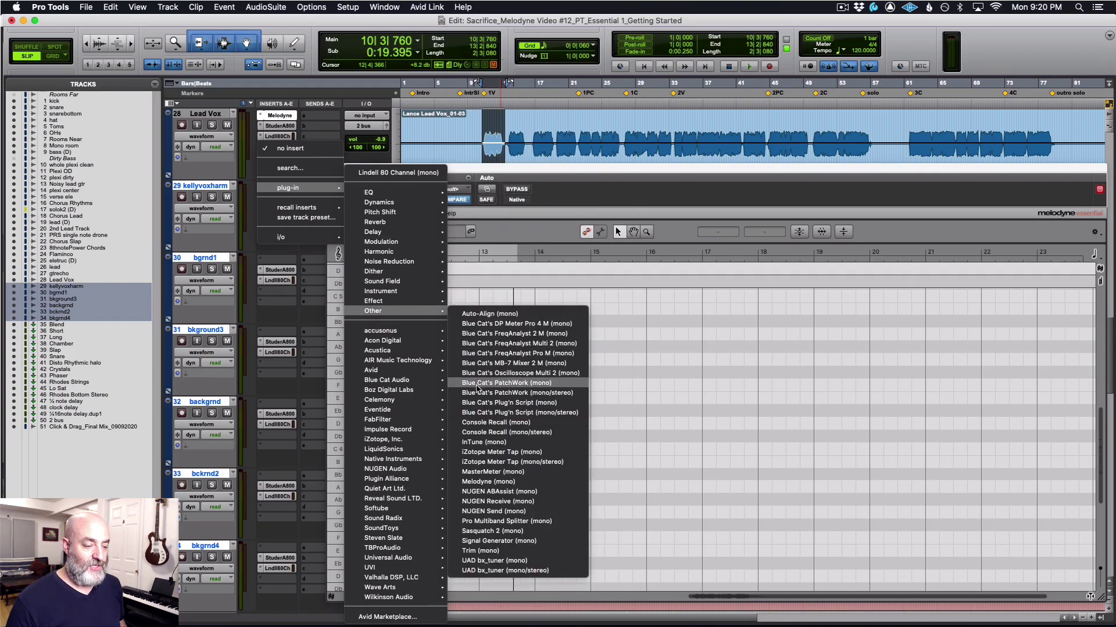
{"action": "left_click", "coordinate": [482, 481]}
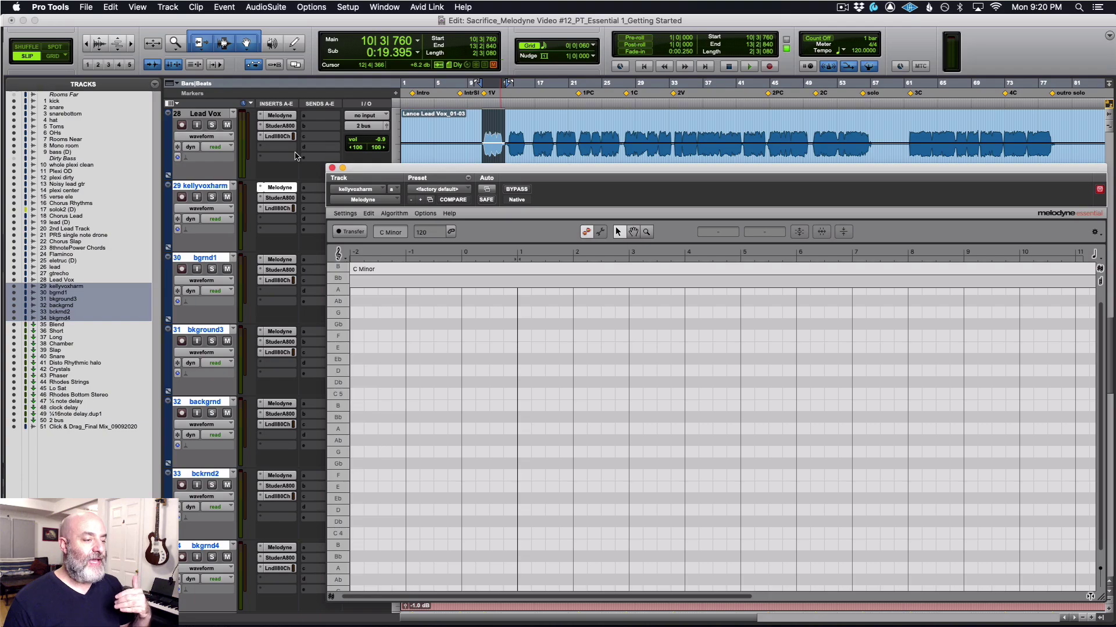
Arm Melodyne's transfer on the Lead Vox, kellyvoxharm and bgrnd1 tracks.
{"action": "left_click", "coordinate": [282, 118]}
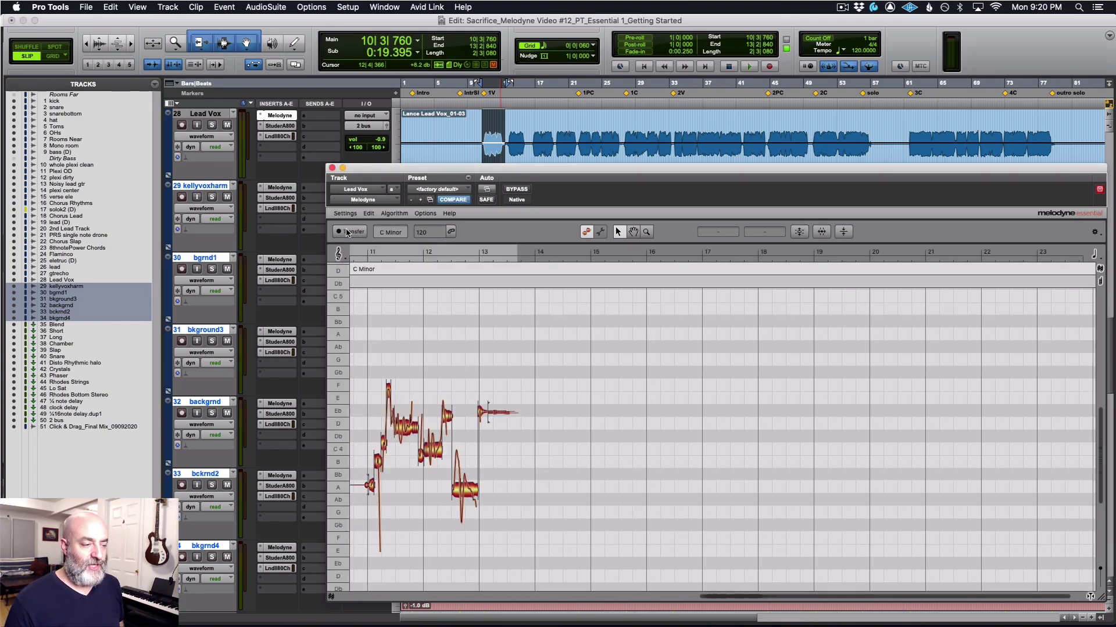
{"action": "left_click", "coordinate": [347, 233]}
{"action": "left_click", "coordinate": [290, 187]}
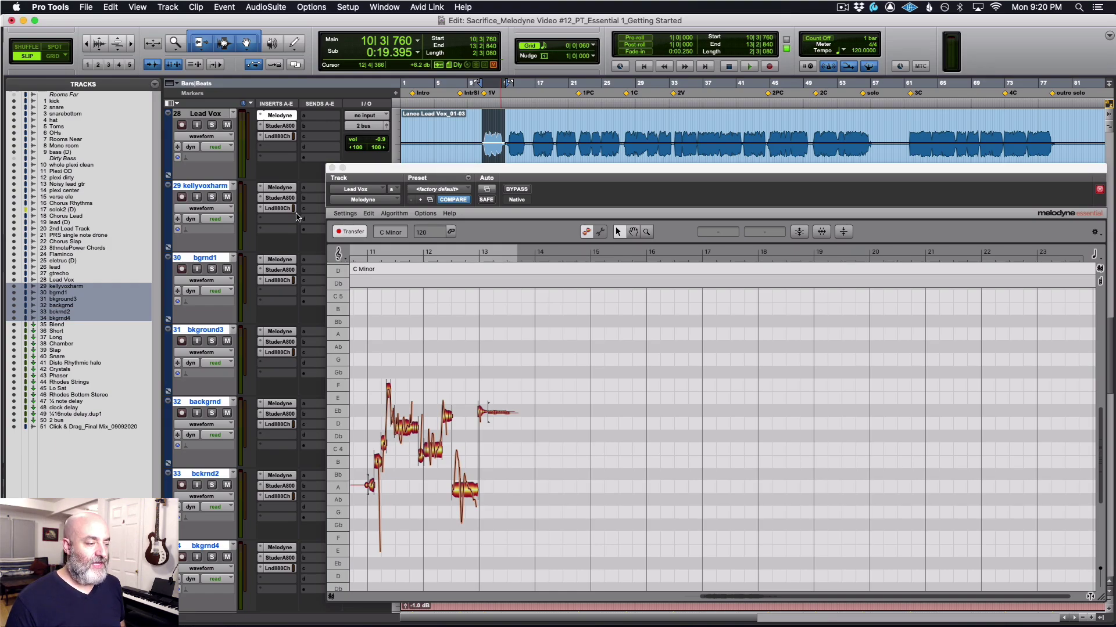
{"action": "left_click", "coordinate": [347, 232]}
{"action": "left_click", "coordinate": [280, 259]}
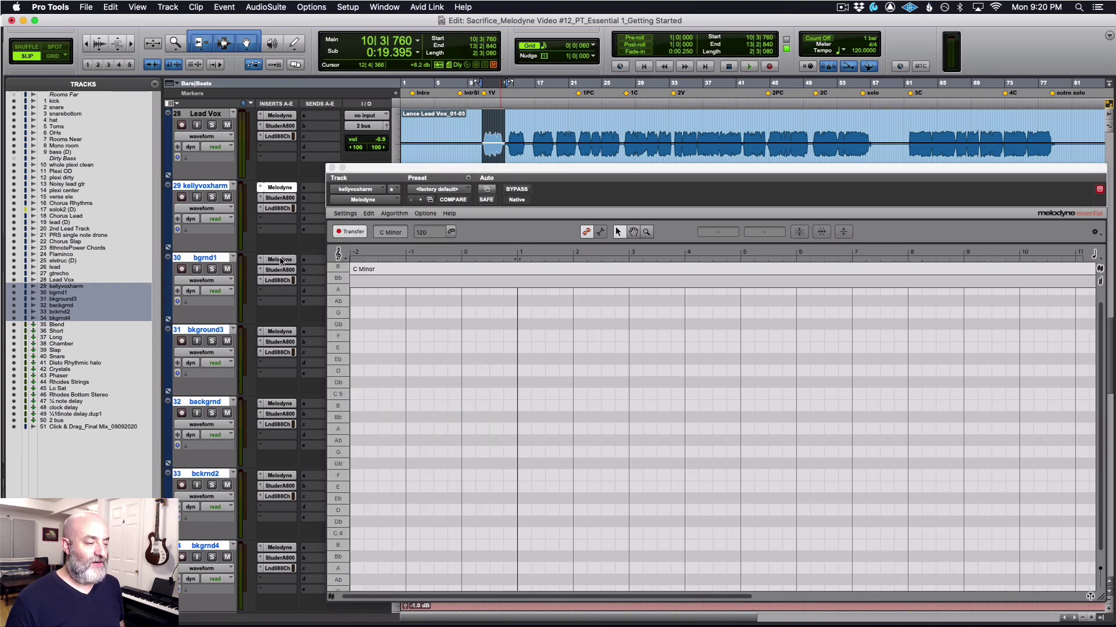
{"action": "left_click", "coordinate": [351, 231]}
Arm Melodyne's transfer on the bkground3, backgrnd, bckrnd2 and bkgrnd4 tracks.
{"action": "left_click", "coordinate": [282, 332]}
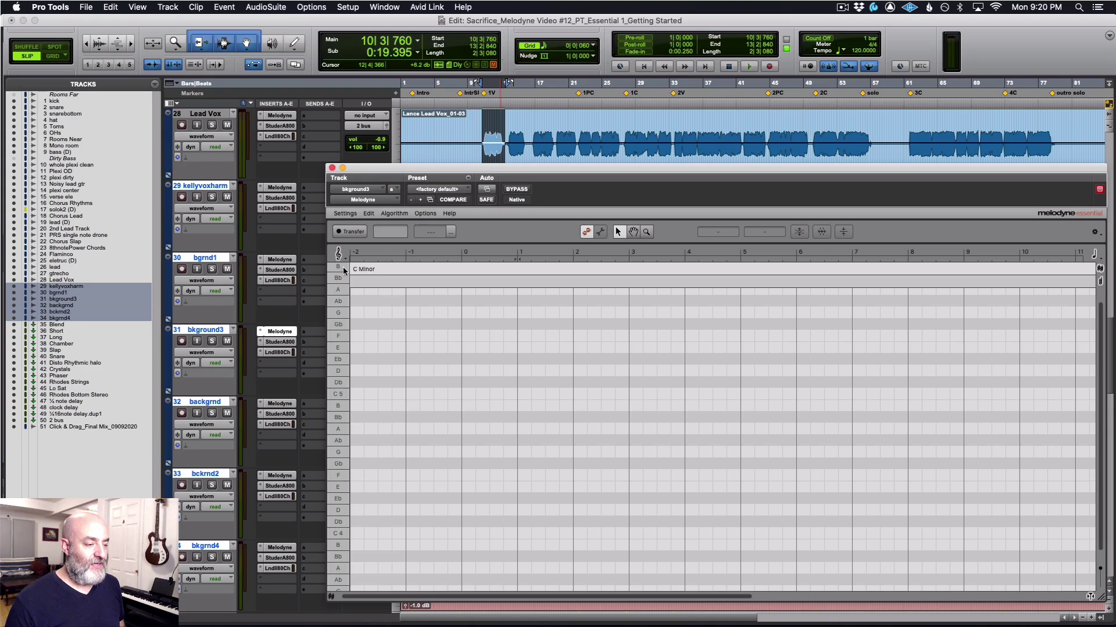
{"action": "left_click", "coordinate": [347, 231]}
{"action": "left_click", "coordinate": [290, 402]}
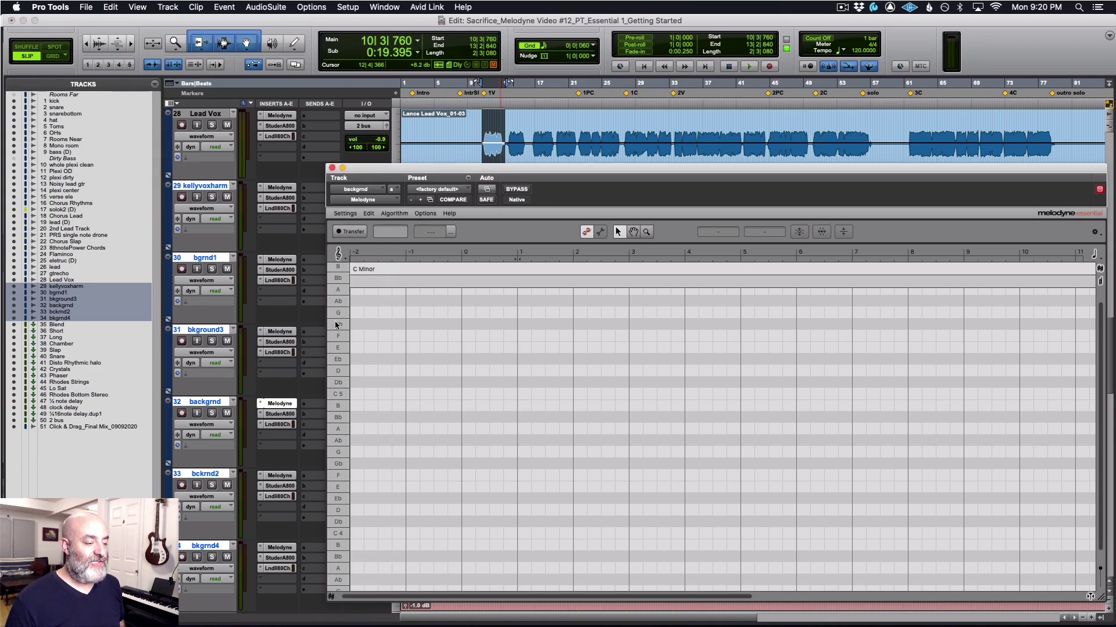
{"action": "left_click", "coordinate": [347, 232]}
{"action": "left_click", "coordinate": [347, 232]}
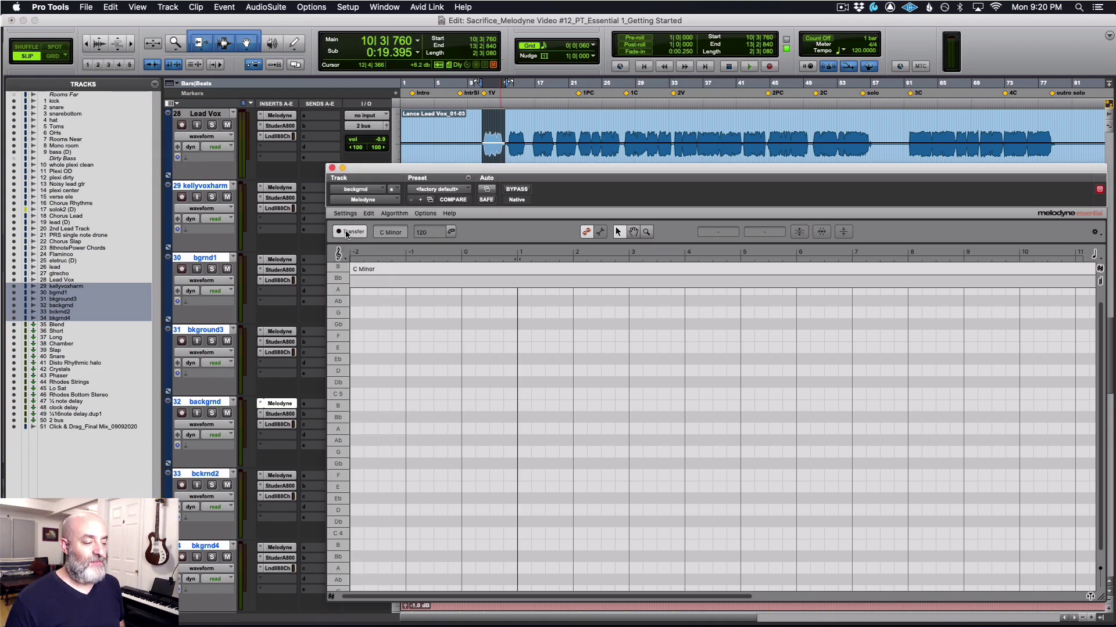
{"action": "left_click", "coordinate": [292, 480]}
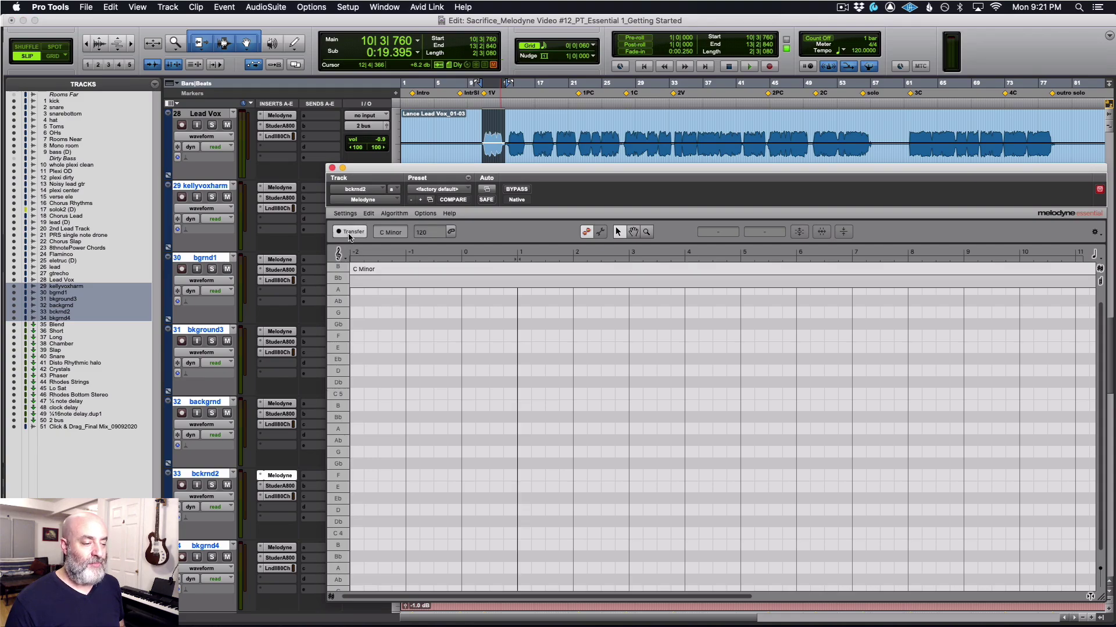
{"action": "left_click", "coordinate": [279, 548]}
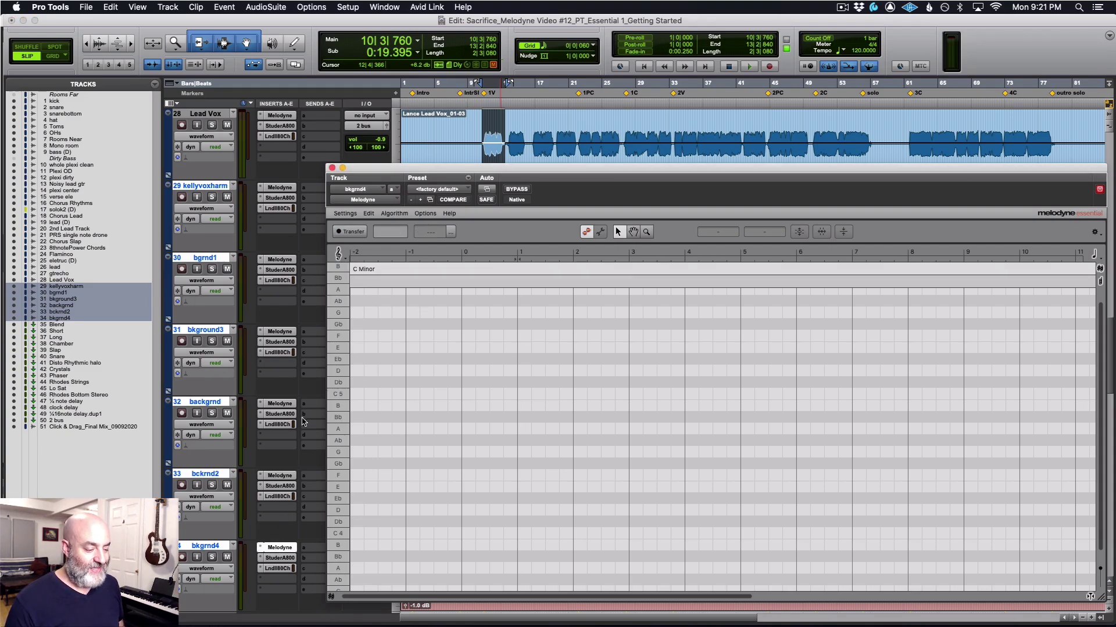
{"action": "left_click", "coordinate": [348, 232]}
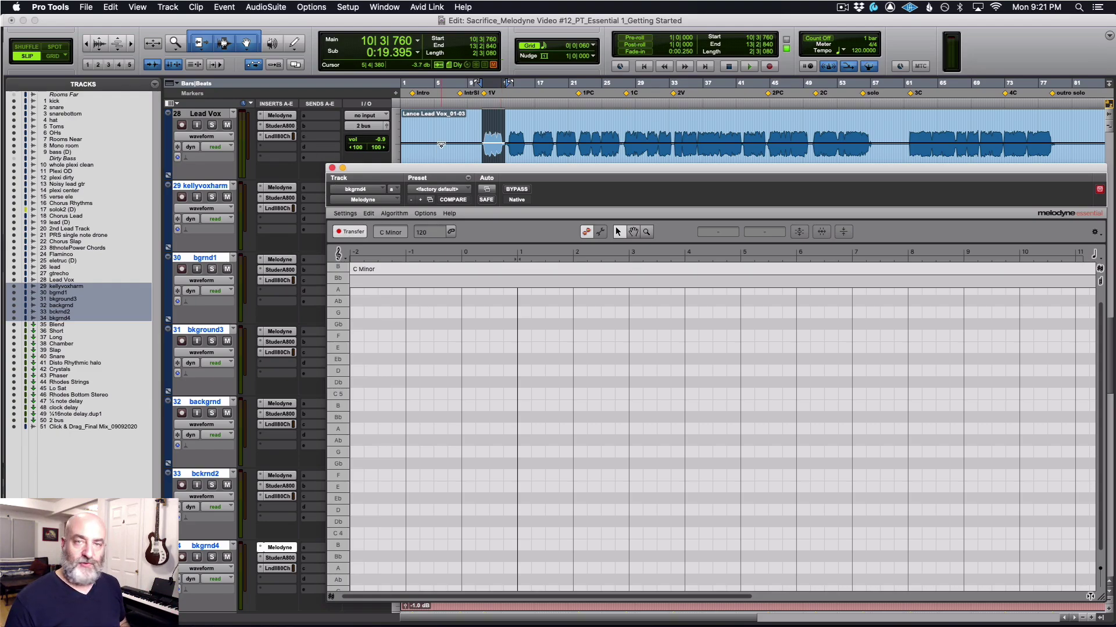
Select the entire Lead Vox performance from about bar 9 to bar 80, and switch from bkgrnd4's Melodyne to Lead Vox's.
{"action": "left_click", "coordinate": [470, 125]}
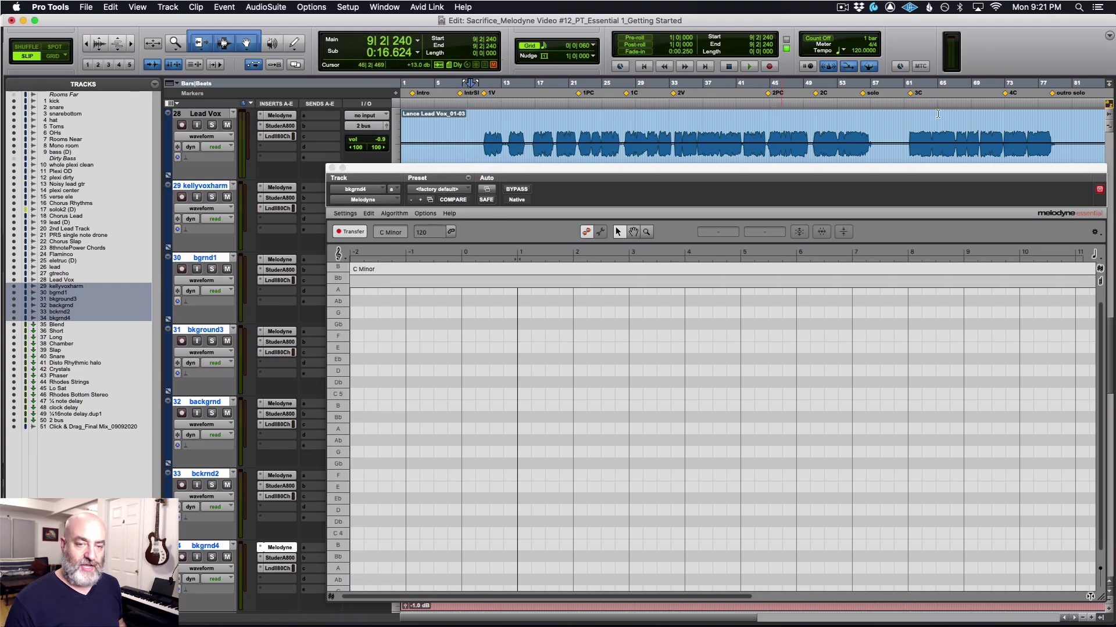
{"action": "left_click", "coordinate": [1065, 131], "text": "shift"}
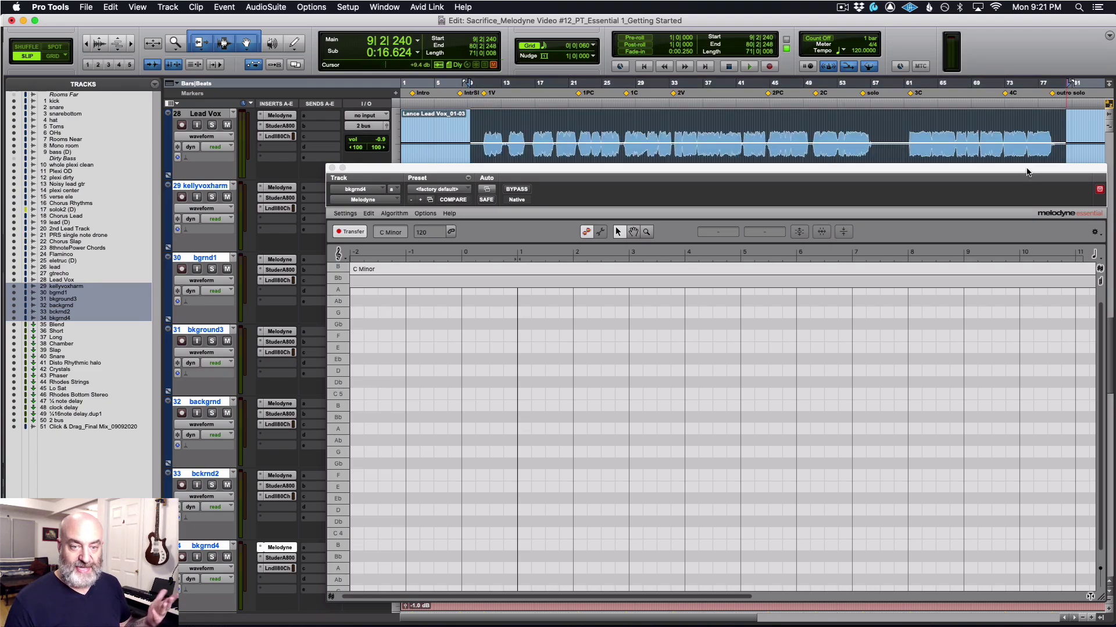
{"action": "left_click", "coordinate": [331, 168]}
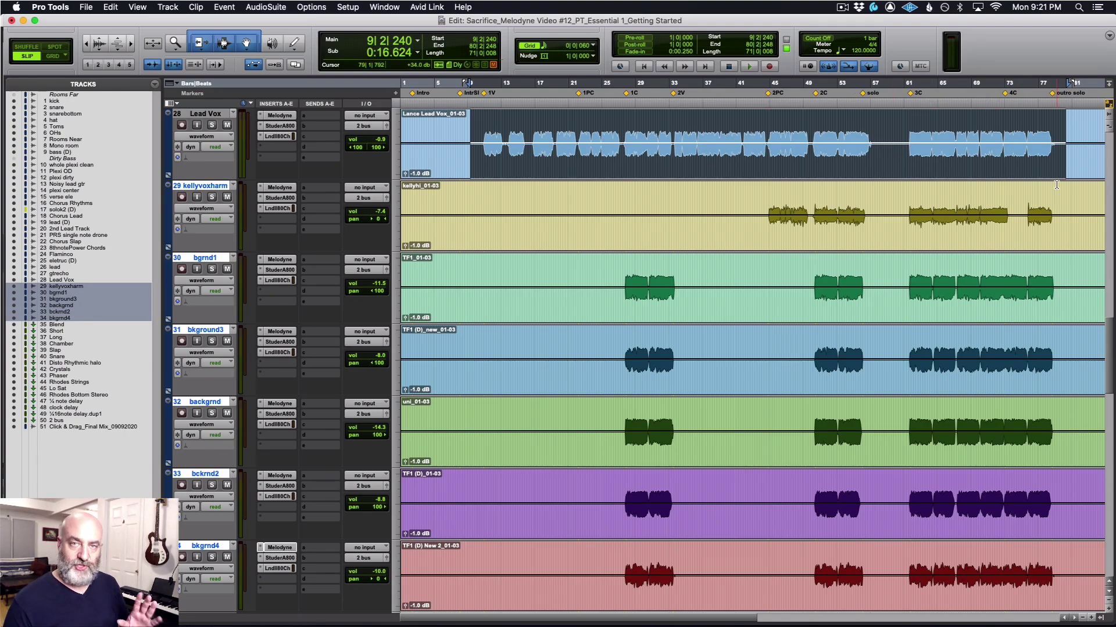
{"action": "left_click", "coordinate": [284, 116]}
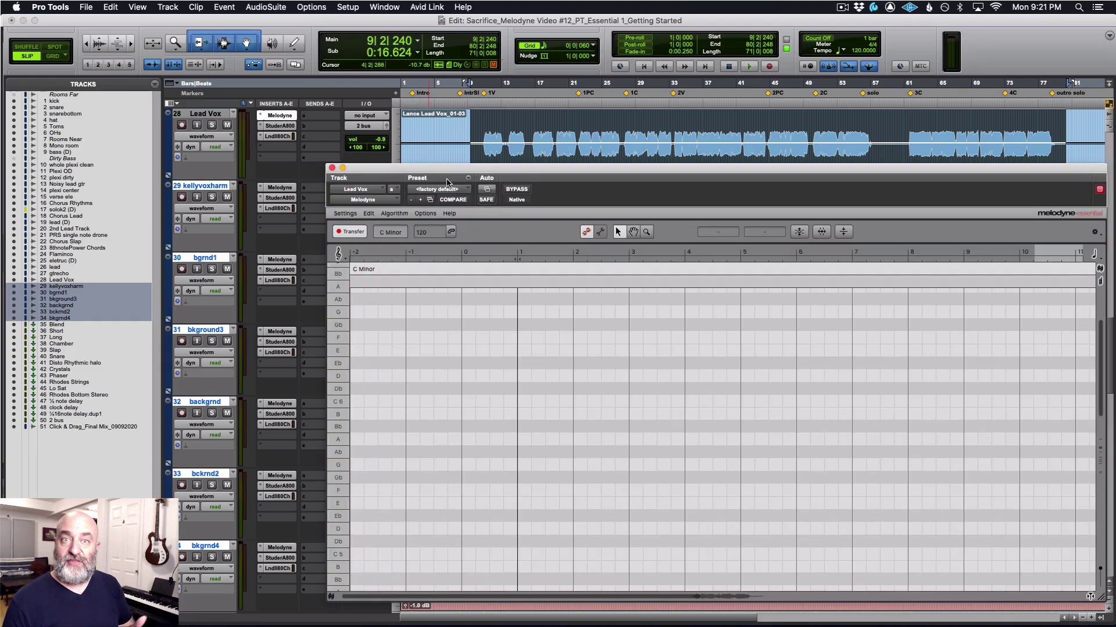
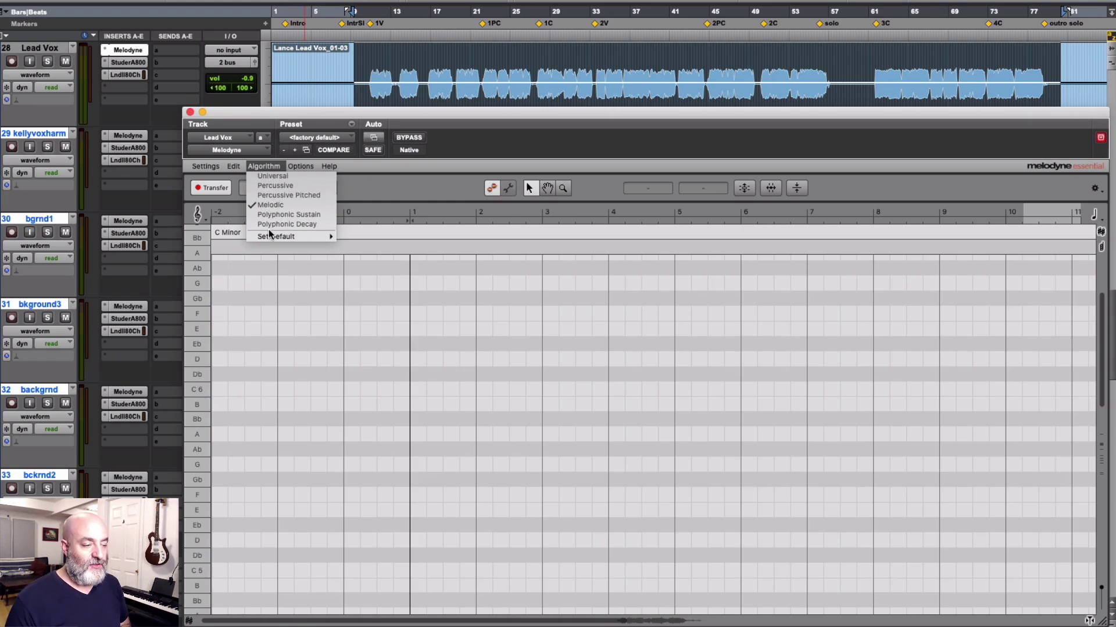
Keep Melodyne's default algorithm on Automatic and play the selected range to transfer the audio of all armed vocal tracks.
{"action": "mouse_move", "coordinate": [271, 236]}
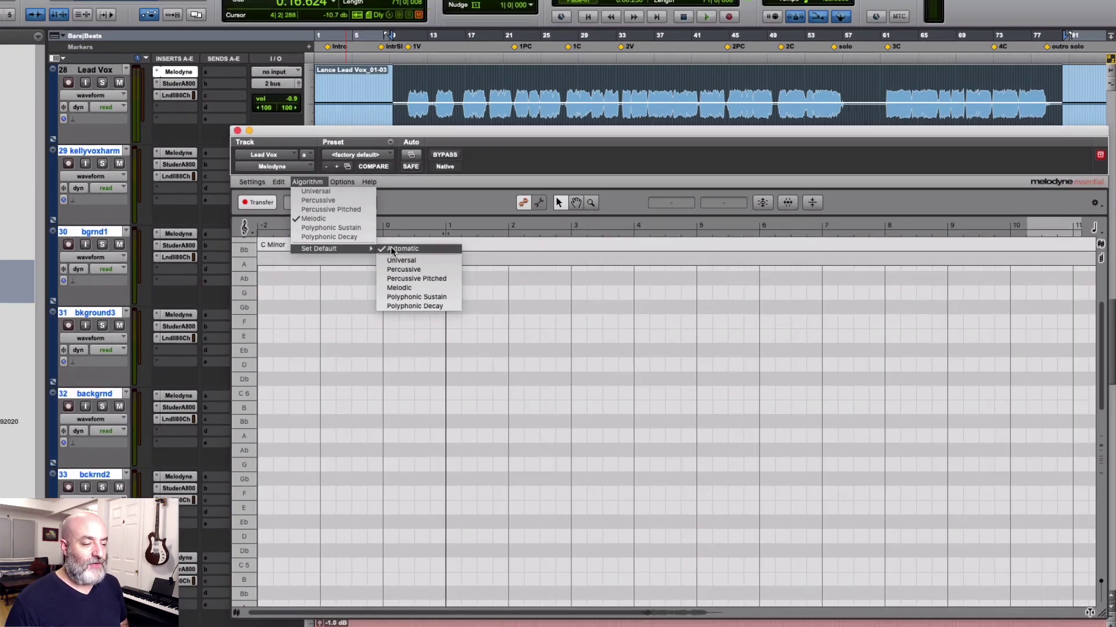
{"action": "left_click", "coordinate": [352, 237]}
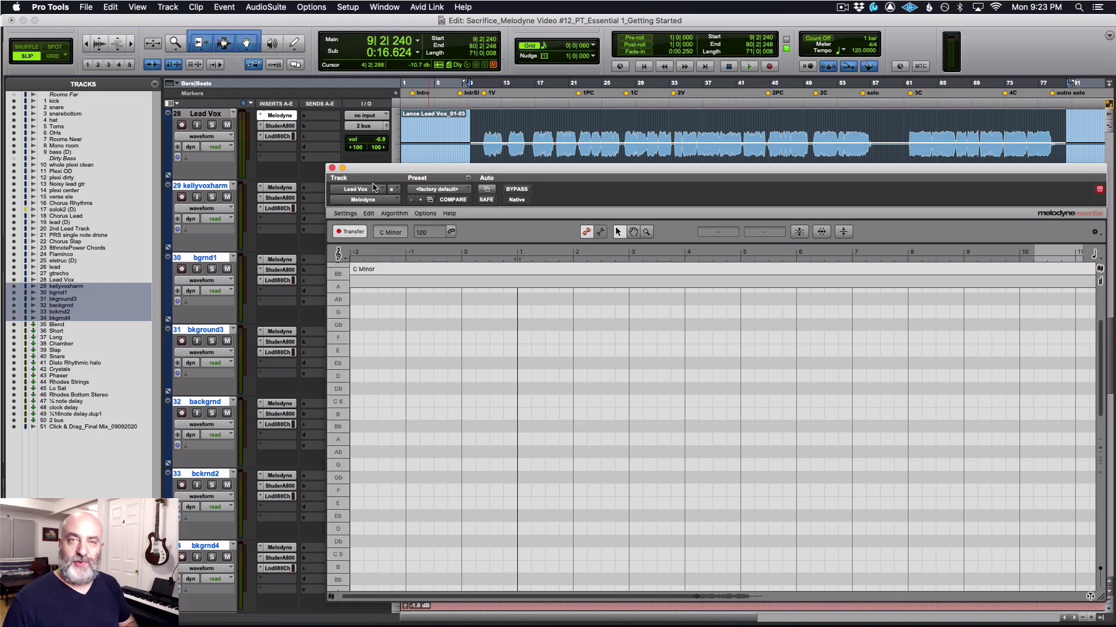
{"action": "key", "text": "space"}
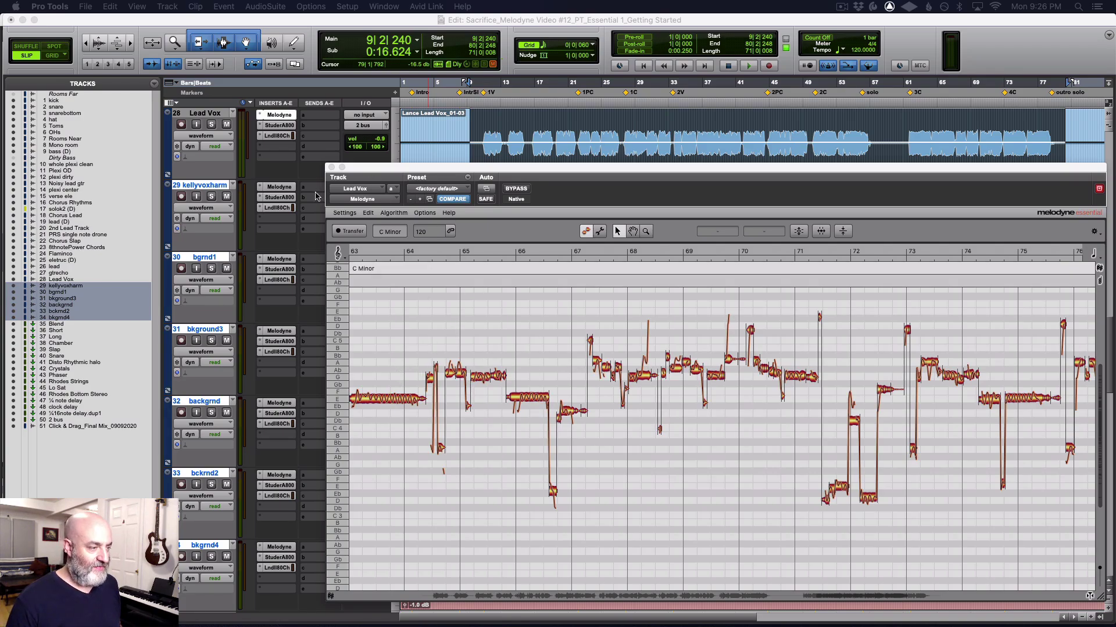
Open the Melodyne insert on kellyvoxharm and examine its detected notes across the whole transferred range.
{"action": "left_click", "coordinate": [281, 187]}
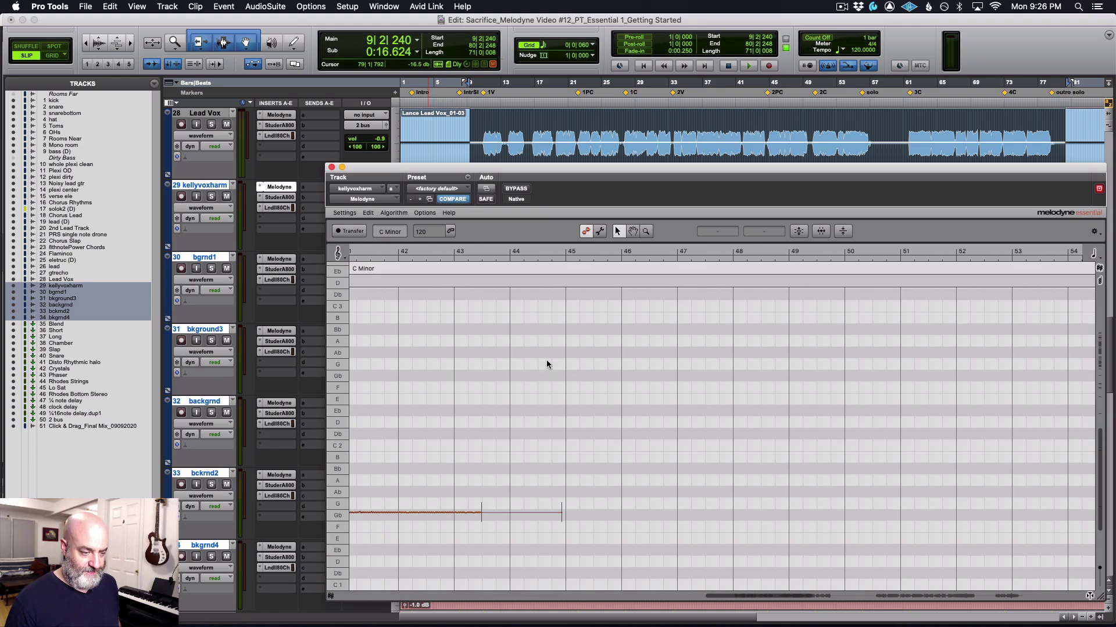
{"action": "left_click_drag", "start_coordinate": [543, 361], "coordinate": [346, 356]}
{"action": "scroll", "coordinate": [646, 381], "scroll_direction": "up", "scroll_amount": 5}
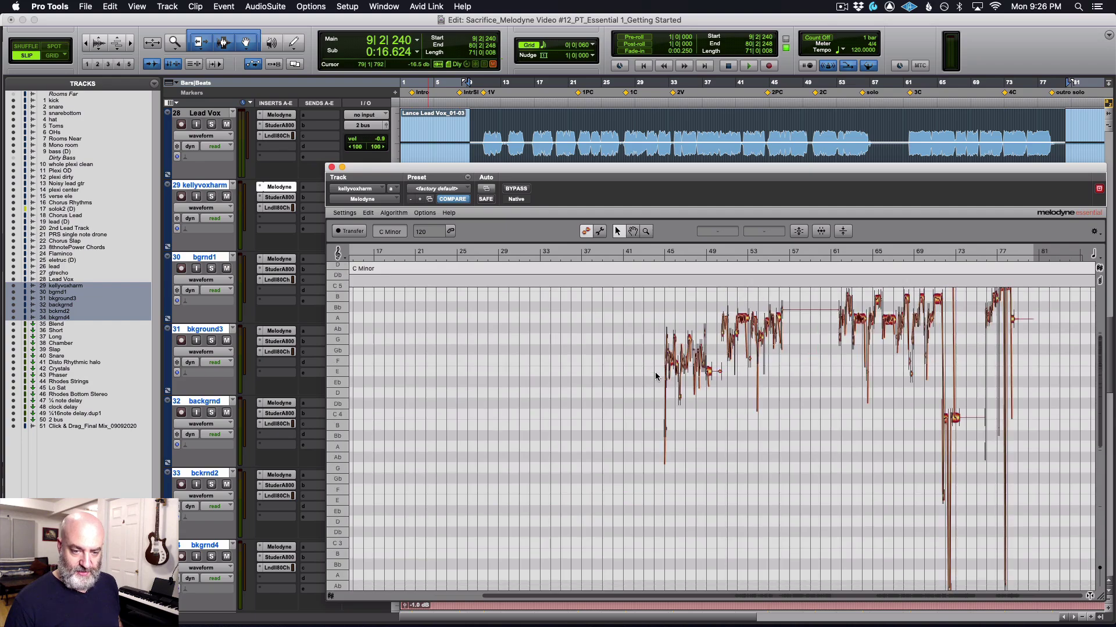
Open the Melodyne insert on bgrnd1, examine its full transferred range and check which detection algorithm it uses.
{"action": "left_click", "coordinate": [279, 259]}
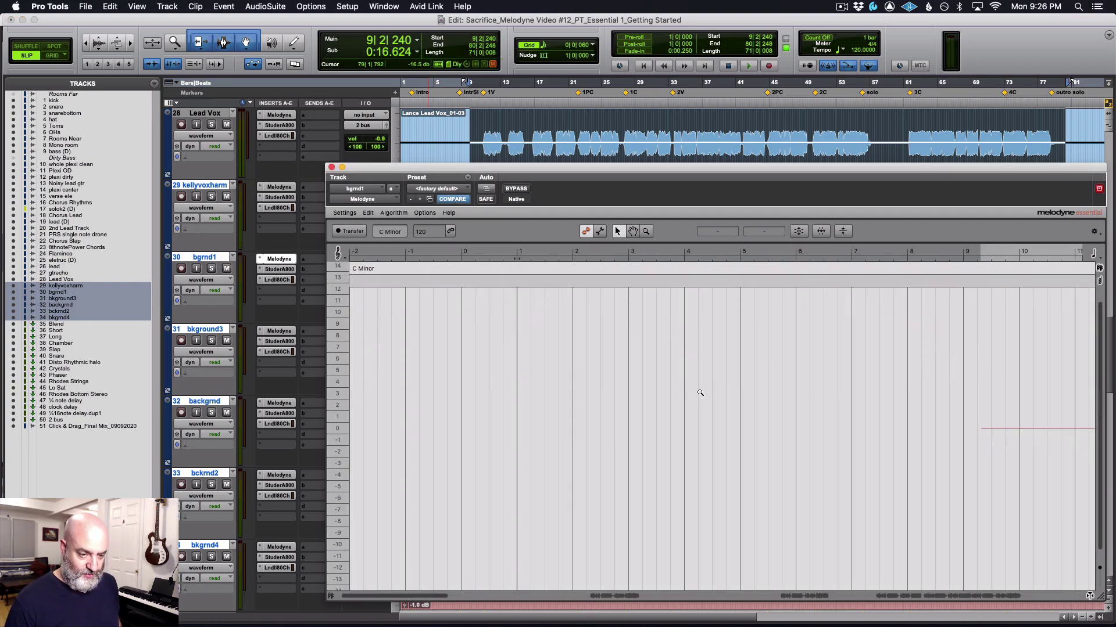
{"action": "left_click_drag", "start_coordinate": [700, 391], "coordinate": [414, 334]}
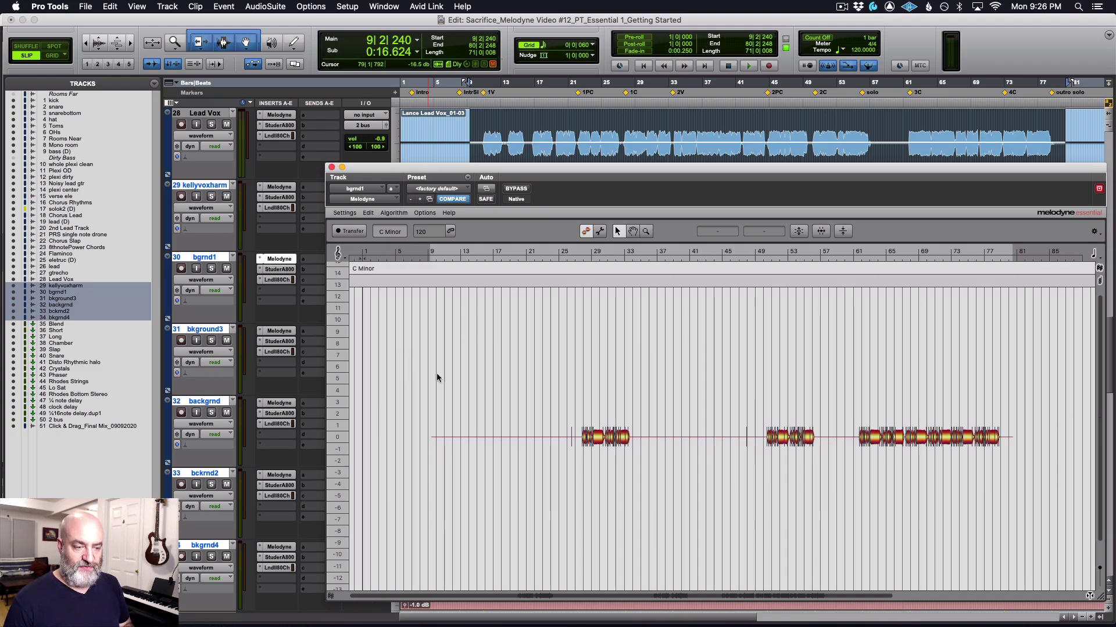
{"action": "left_click", "coordinate": [394, 213]}
{"action": "left_click", "coordinate": [393, 214]}
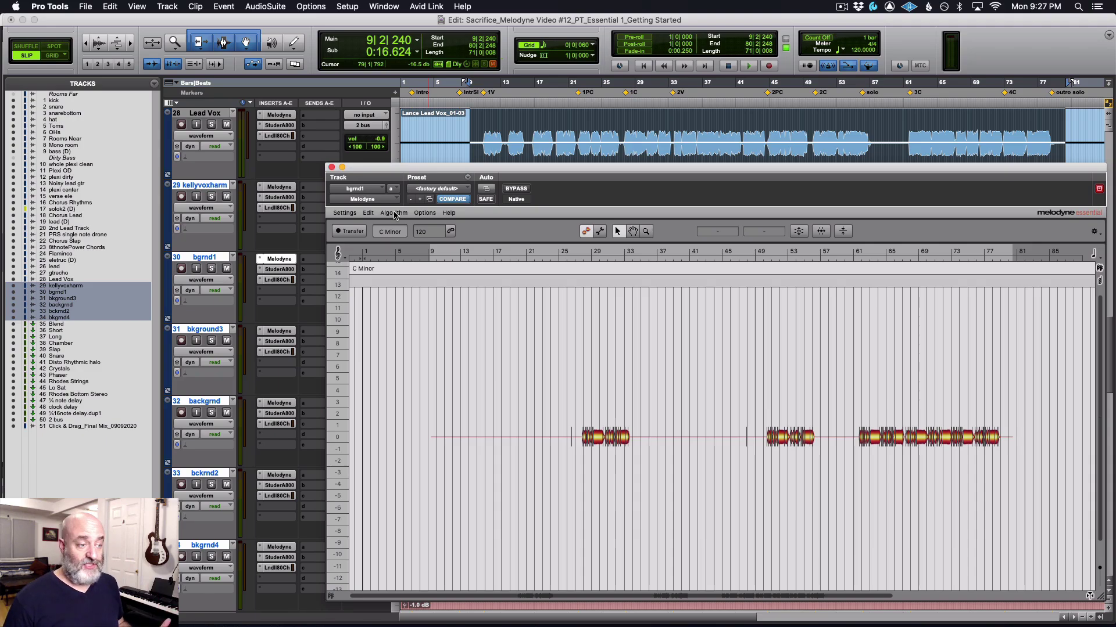
{"action": "left_click", "coordinate": [394, 213]}
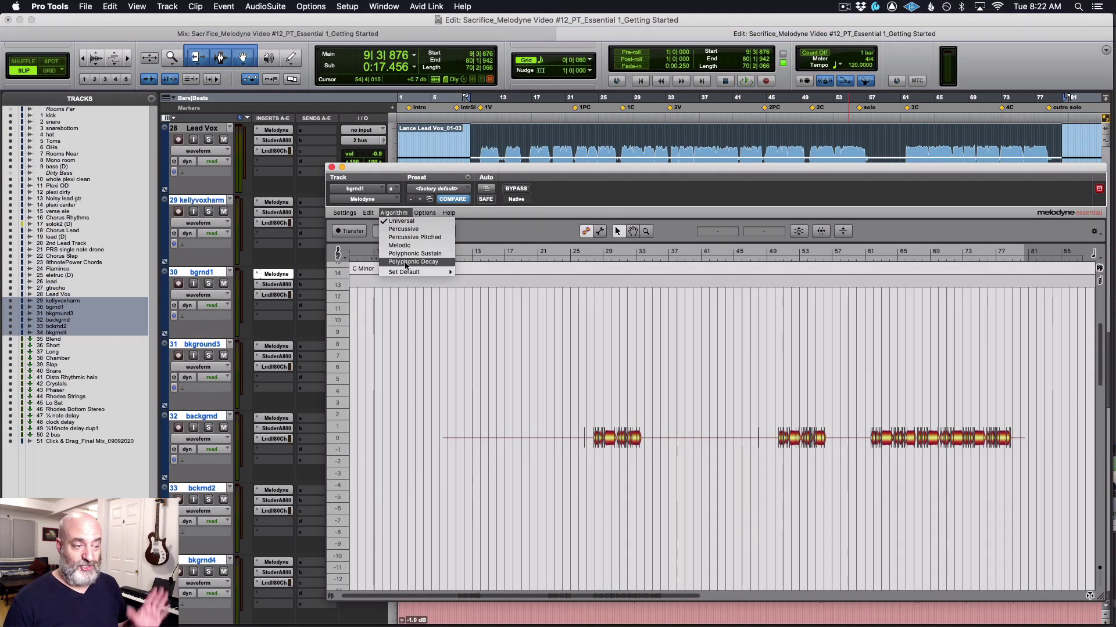
{"action": "mouse_move", "coordinate": [410, 273]}
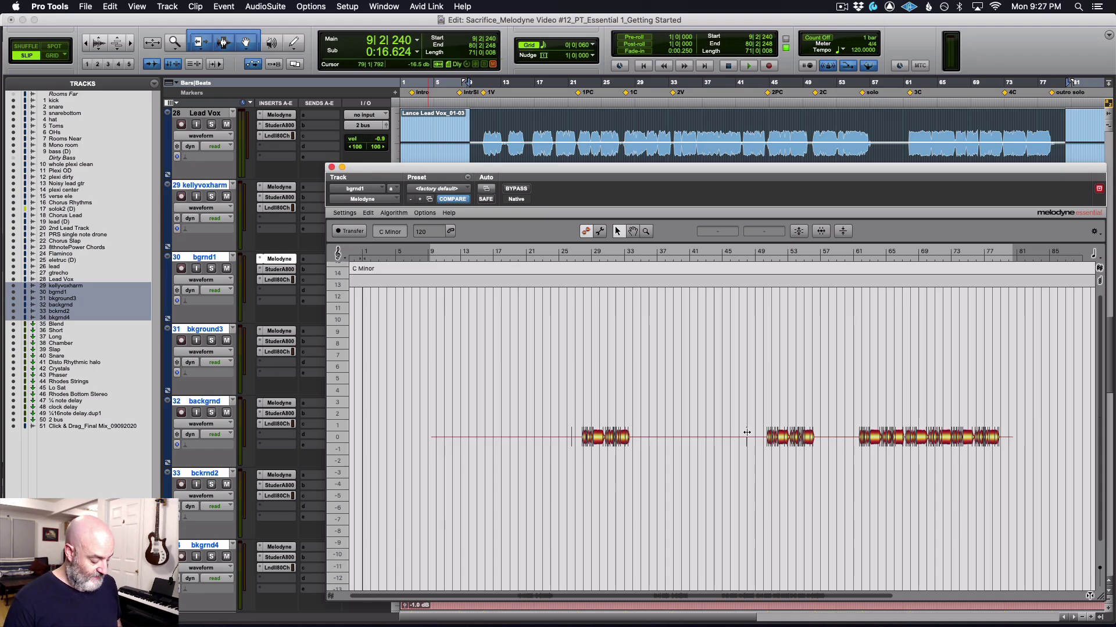
Select all notes of bgrnd1 in Melodyne, change their algorithm to Melodic and redetect them.
{"action": "key", "text": "super+a"}
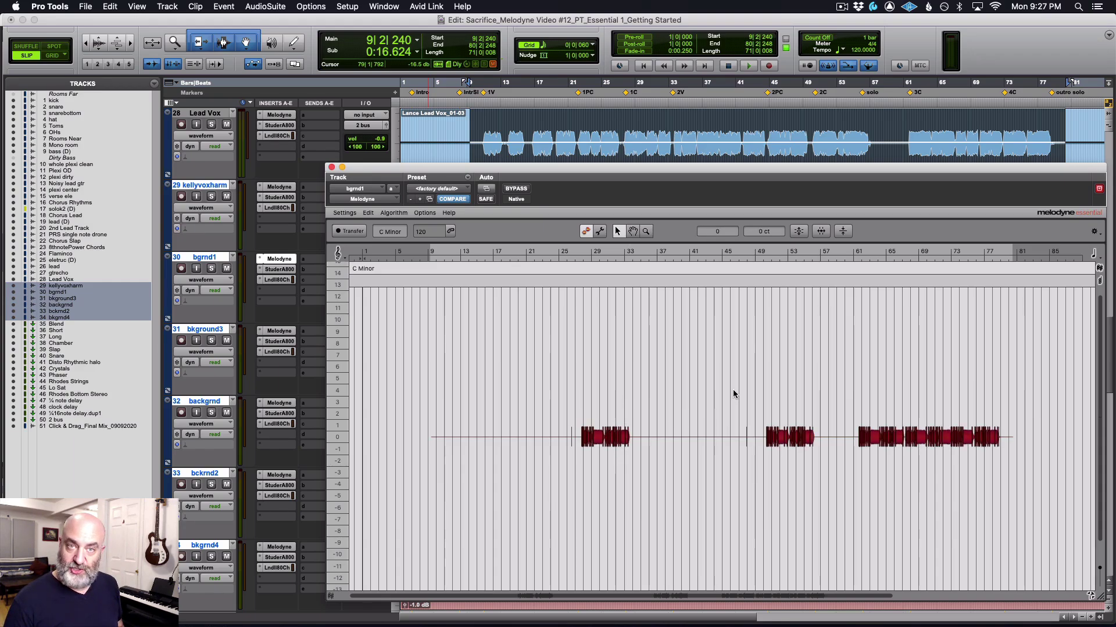
{"action": "left_click", "coordinate": [392, 213]}
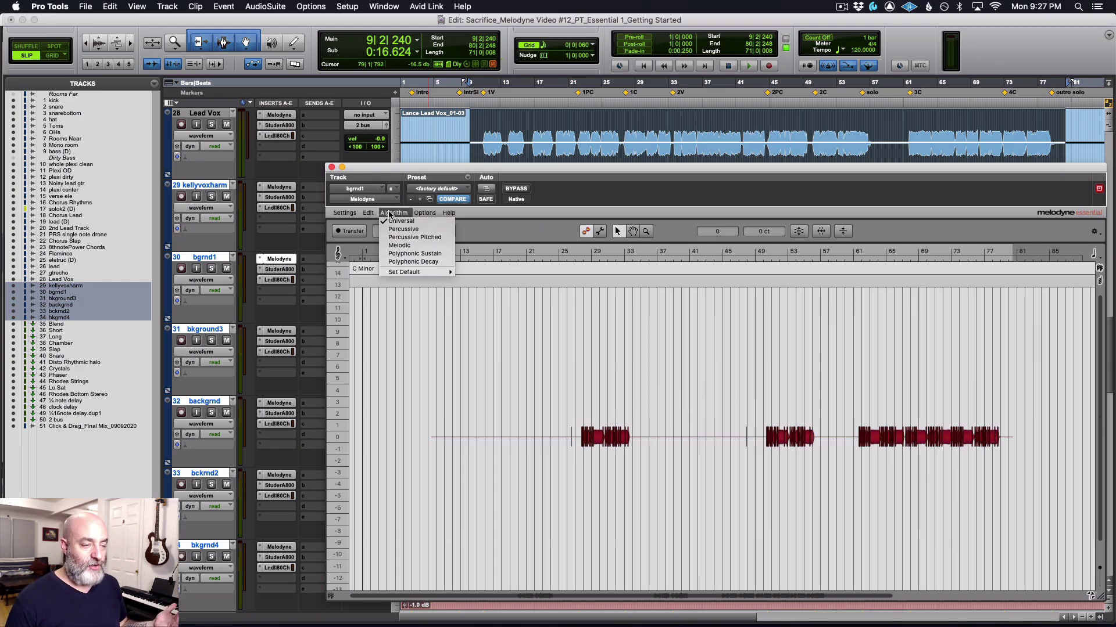
{"action": "left_click", "coordinate": [393, 245]}
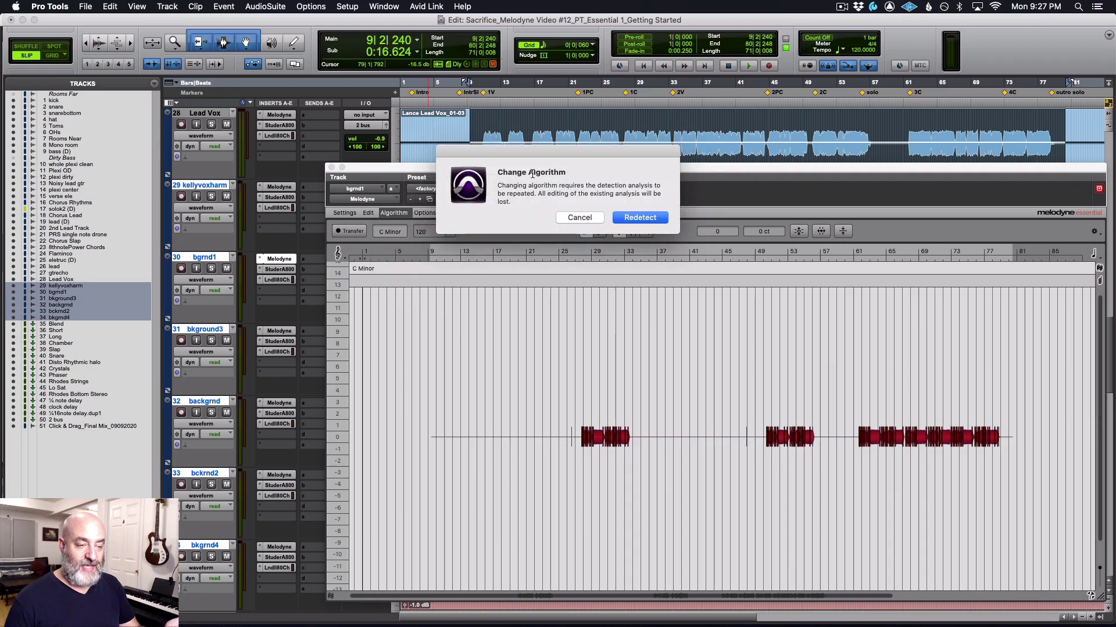
{"action": "left_click", "coordinate": [622, 220]}
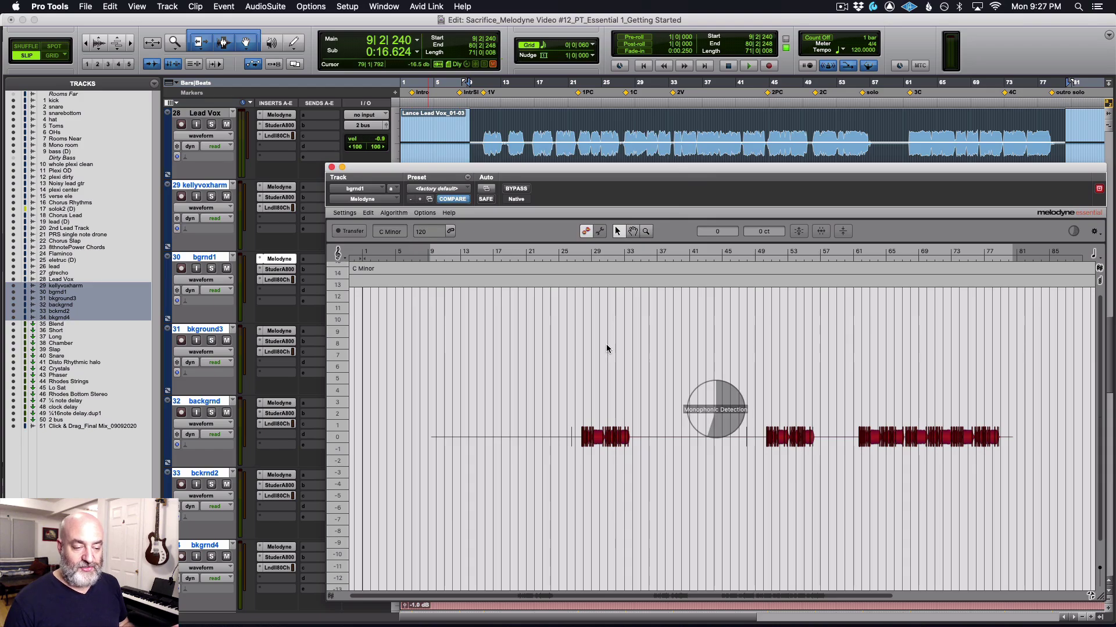